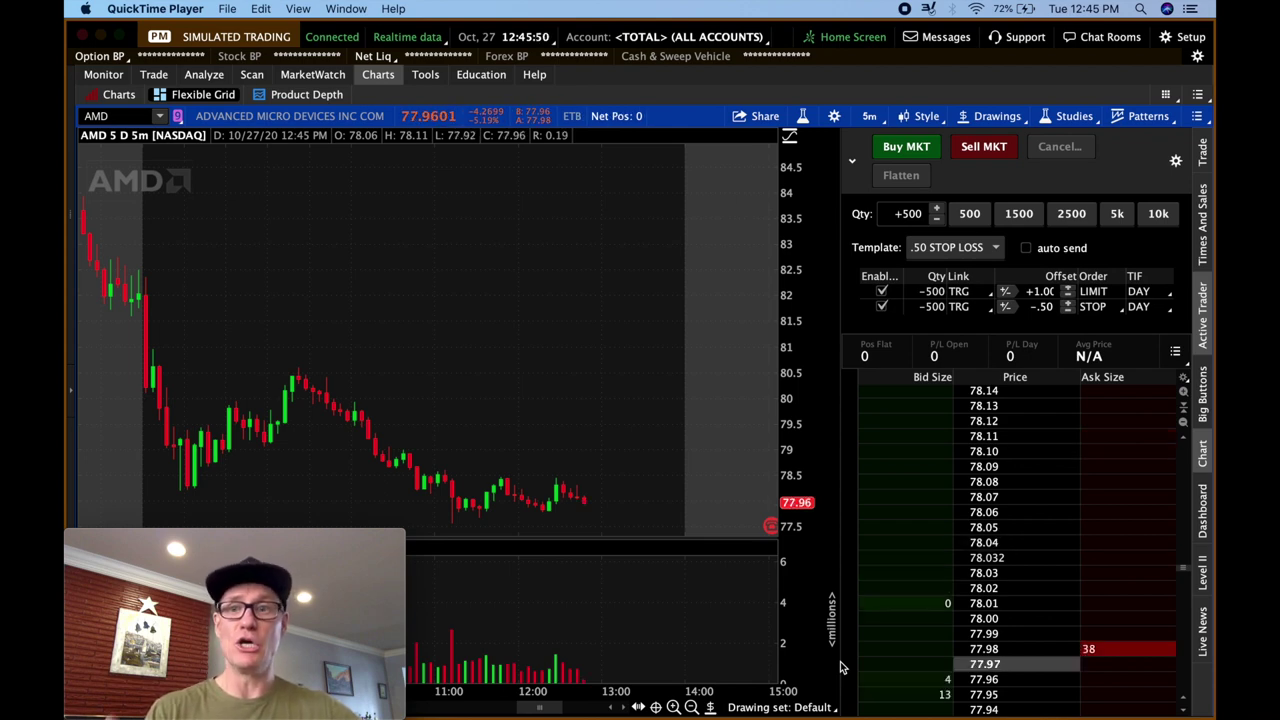
Hide and reshow the Active Trader sidebar beside the AMD chart.
left_click(1205, 330)
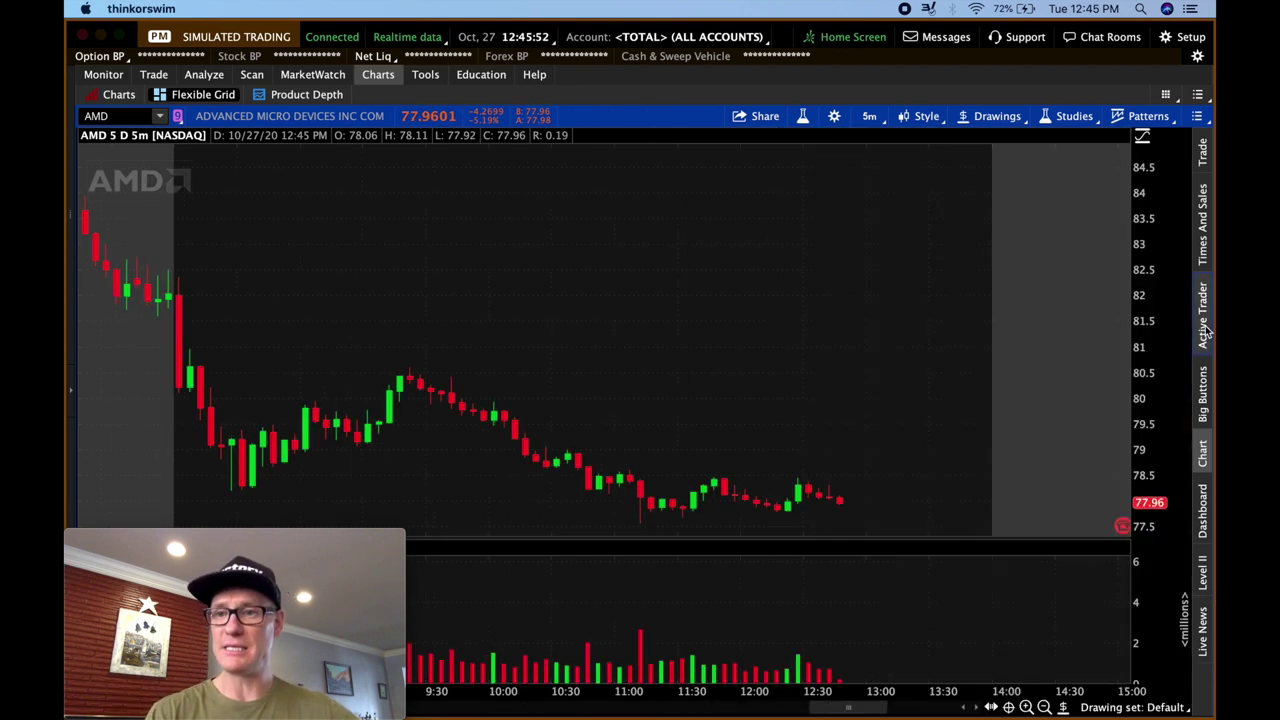
left_click(1205, 332)
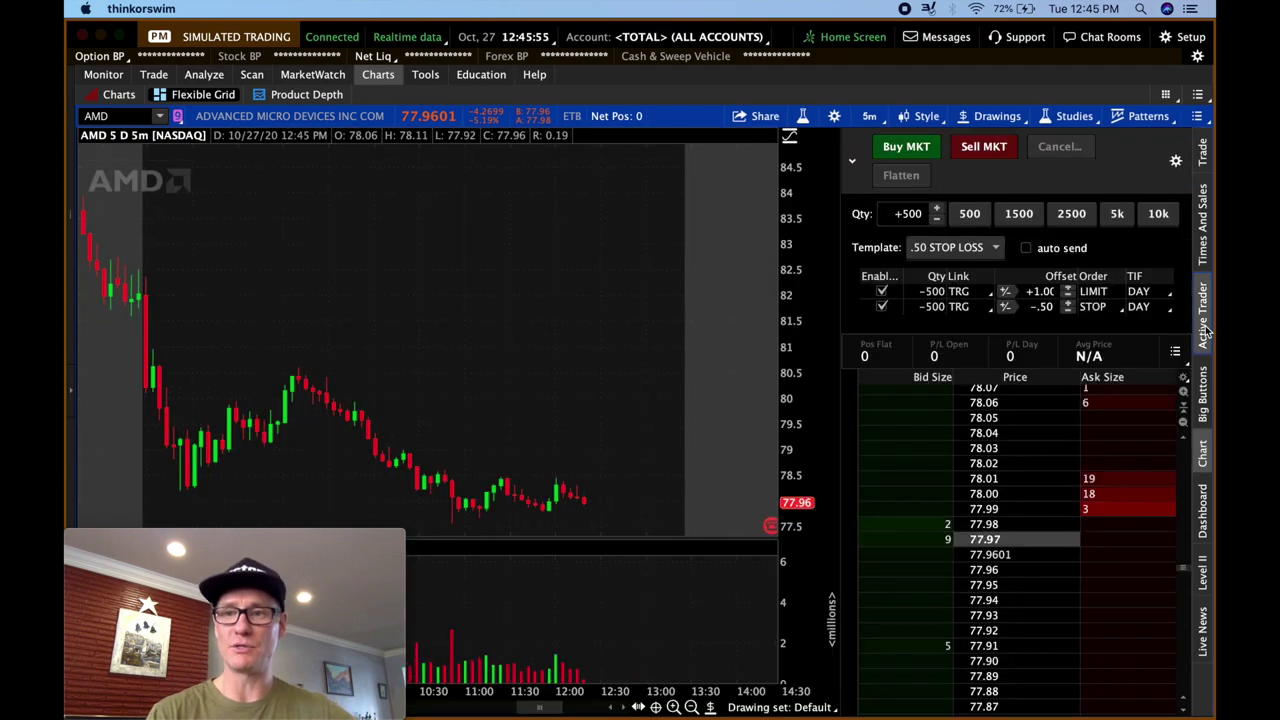
left_click(1205, 332)
left_click(1205, 332)
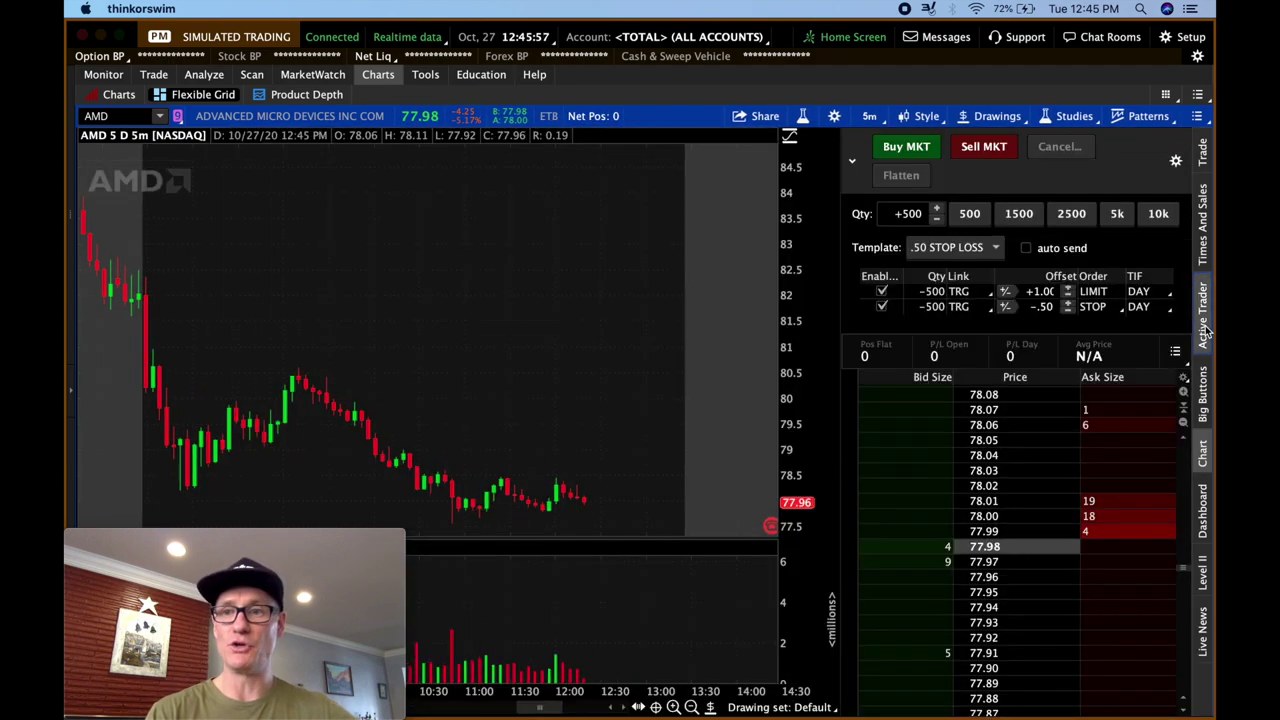
left_click(1205, 332)
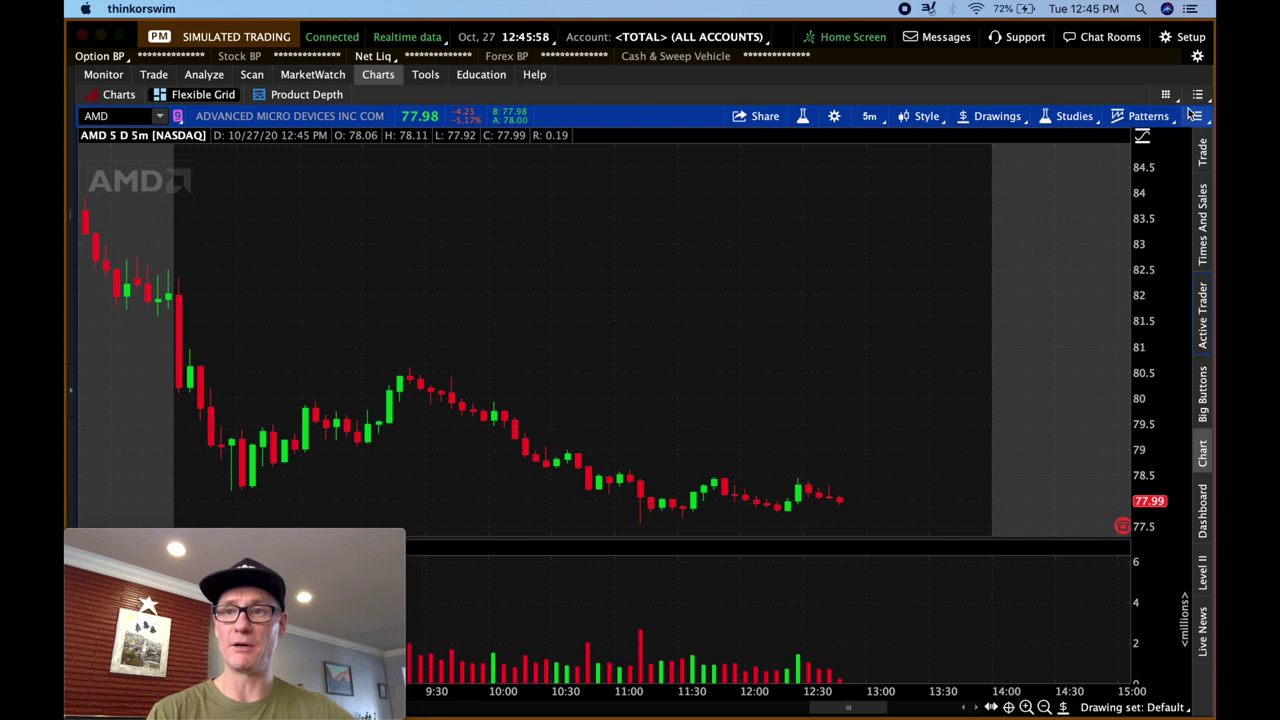
left_click(1205, 318)
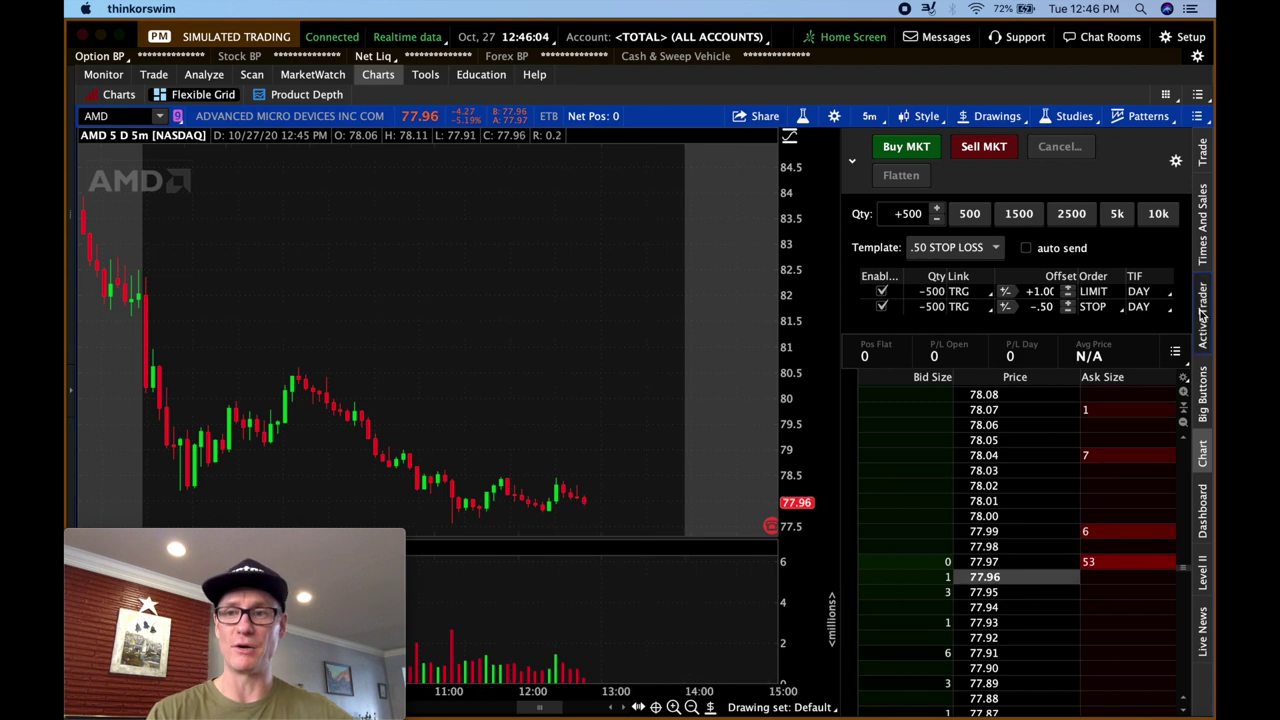
left_click(1203, 316)
left_click(1203, 316)
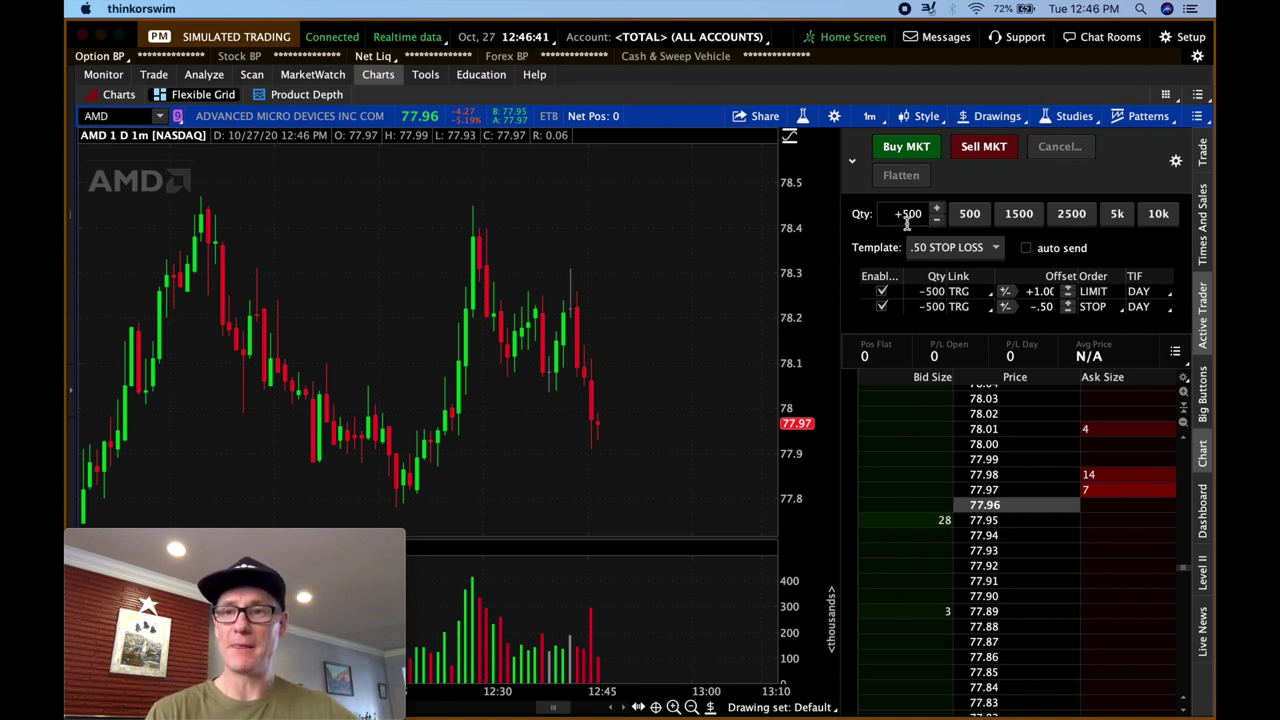
Choose the TRG w/ bracket template and set its stop offset to -.25 and its limit offset to +.50.
left_click(980, 249)
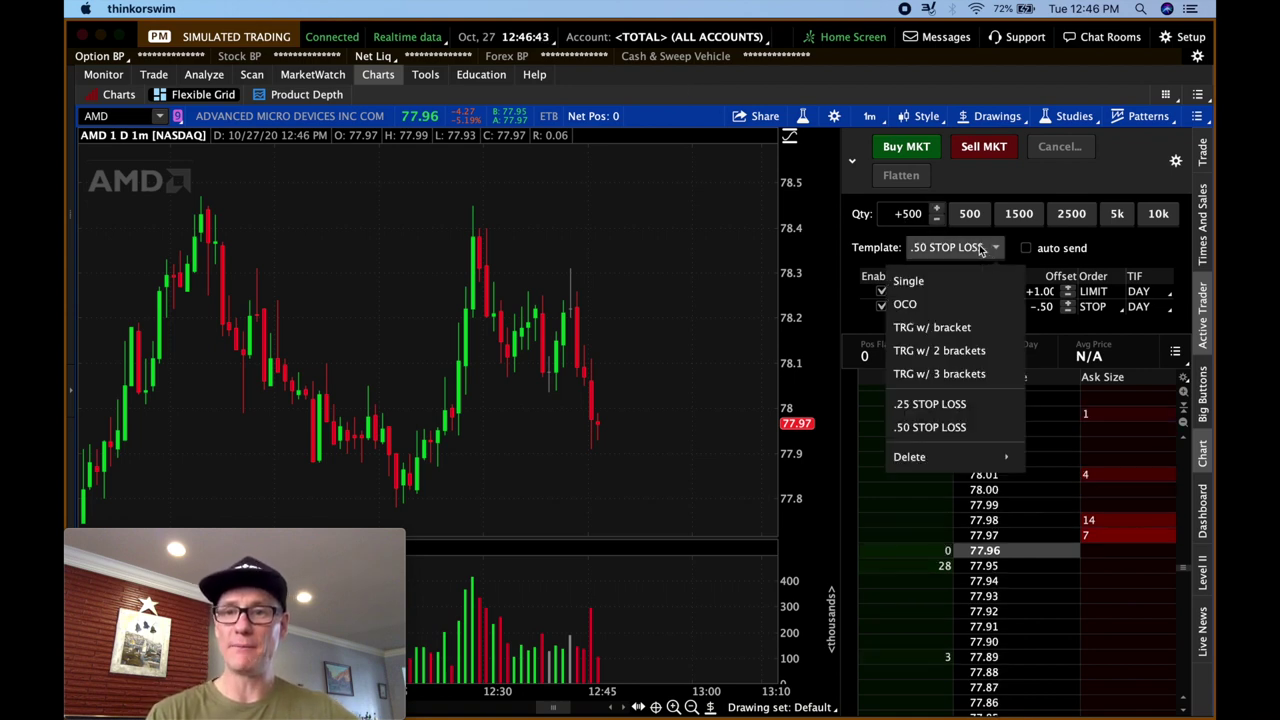
left_click(932, 330)
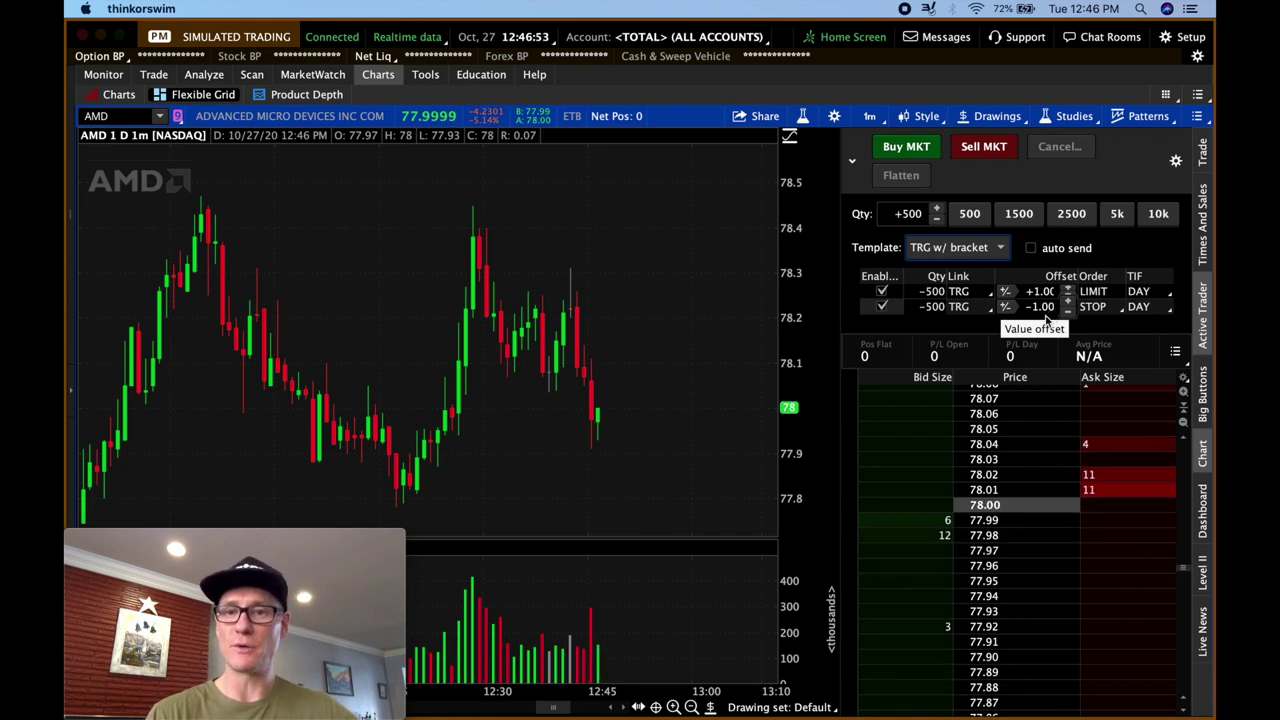
double_click(1042, 307)
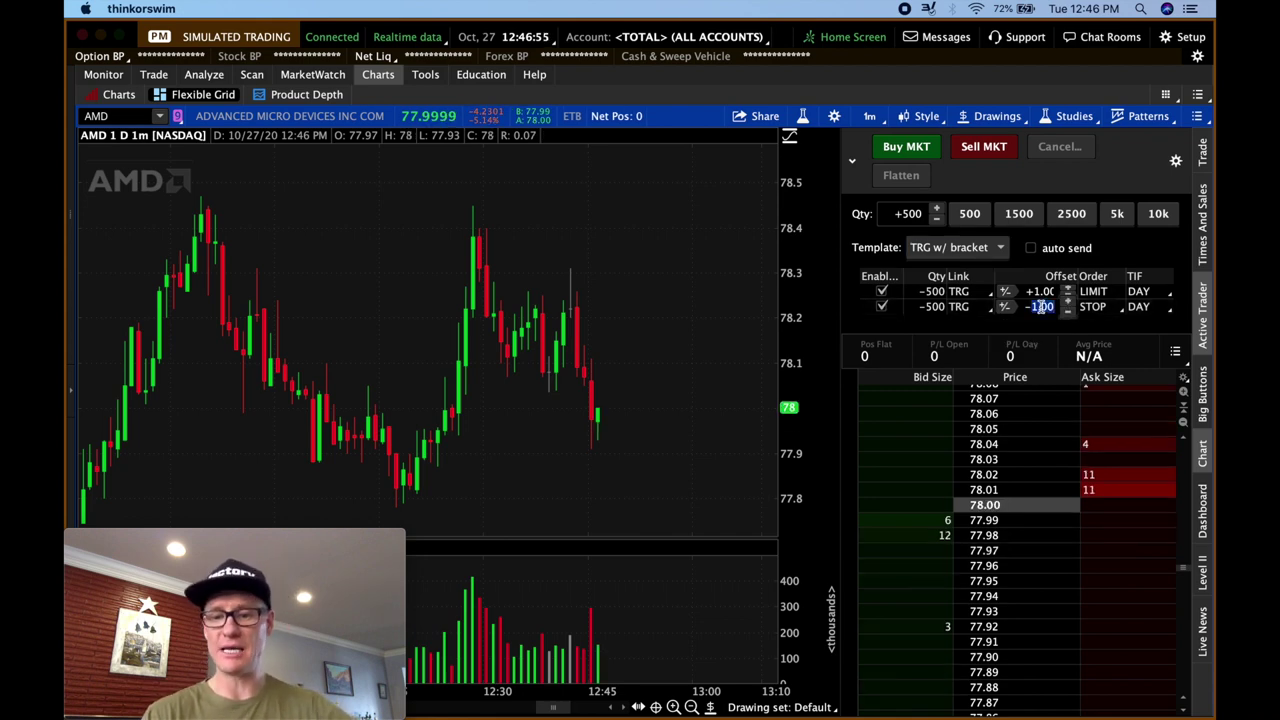
type(".25")
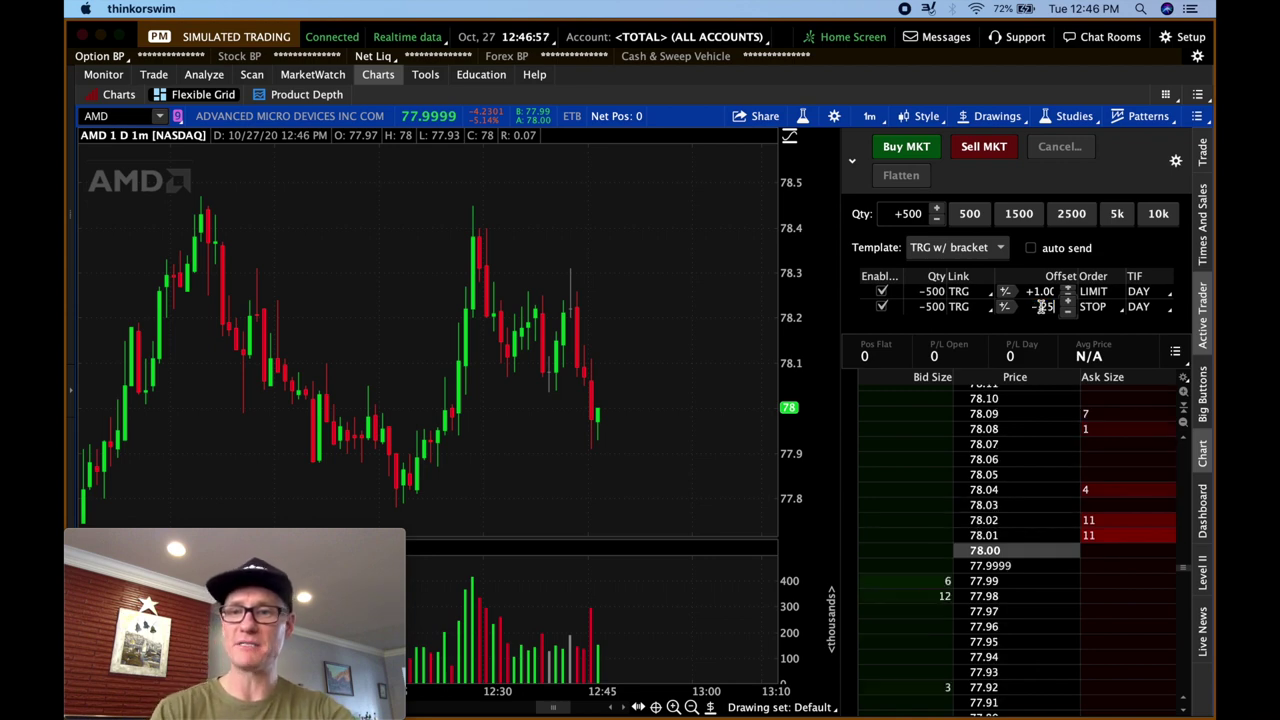
key("Return")
double_click(1027, 290)
type(".50")
key("Return")
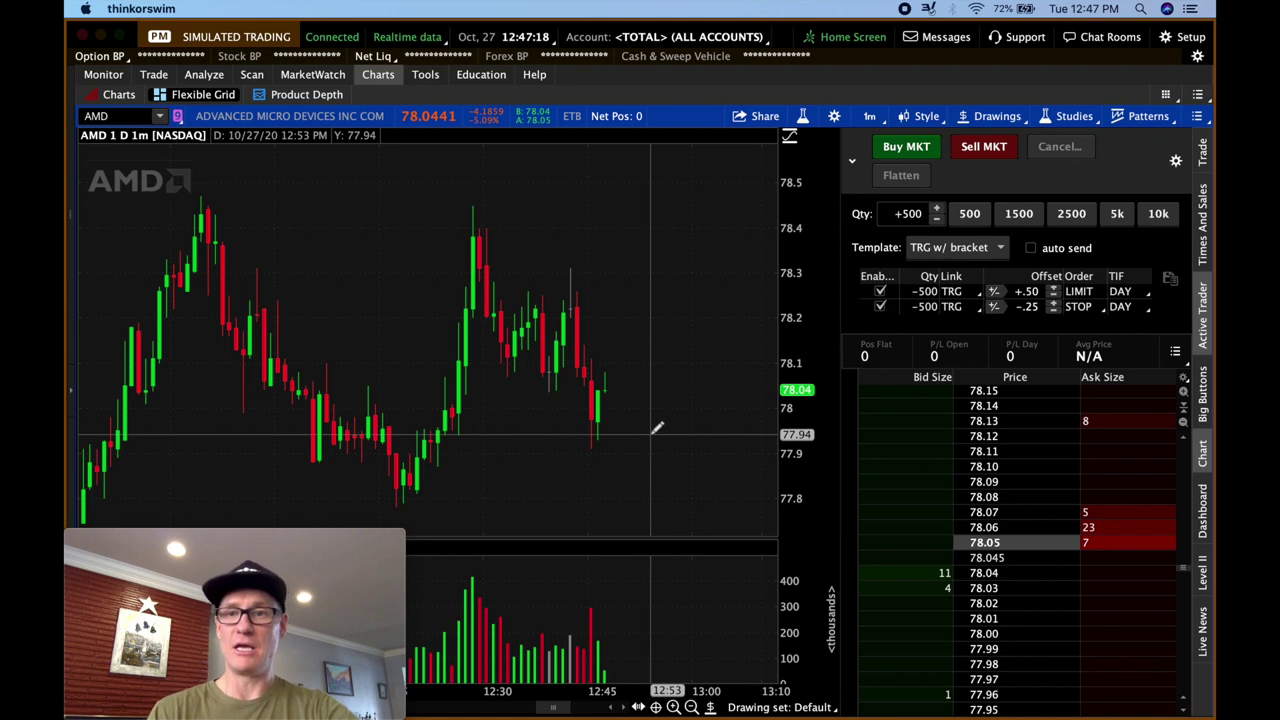
Create a 500-share AMD buy stop order at 78.08 from the price ladder and open it for editing with the order book collapsed.
scroll(1000, 443, "up", 5)
scroll(1000, 450, "down", 3)
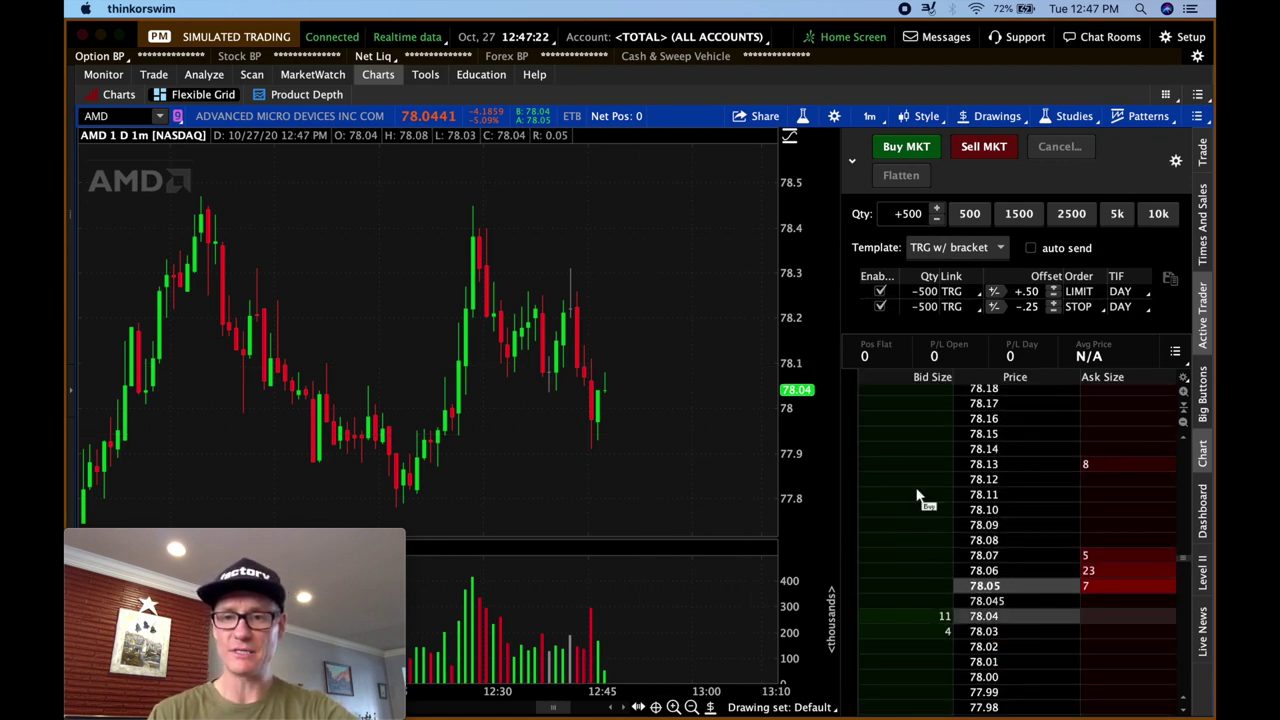
scroll(909, 492, "down", 3)
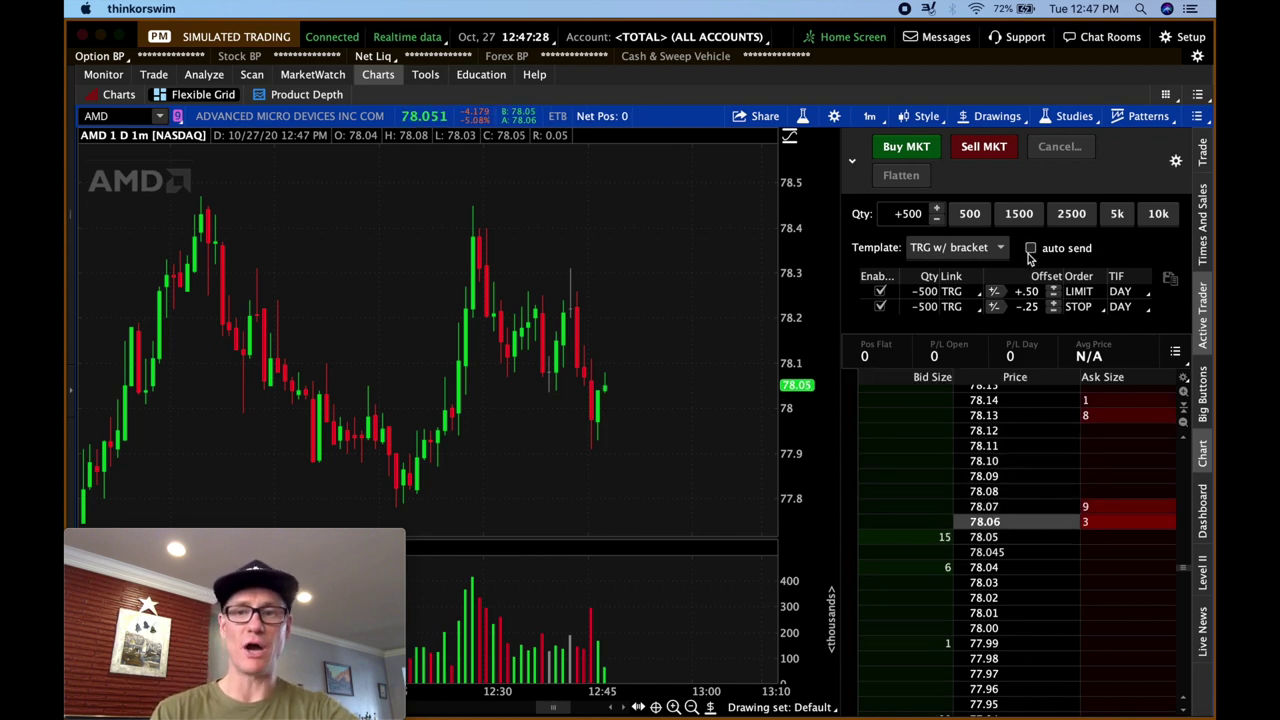
left_click(900, 490)
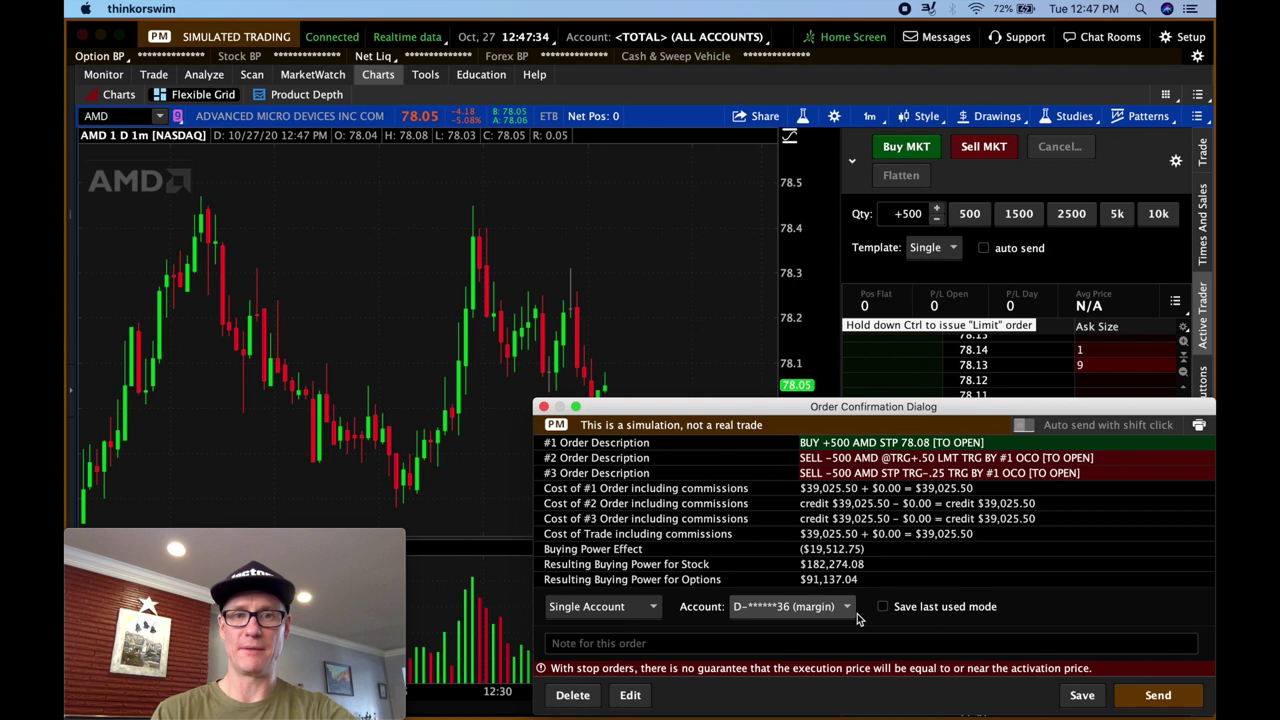
left_click(645, 695)
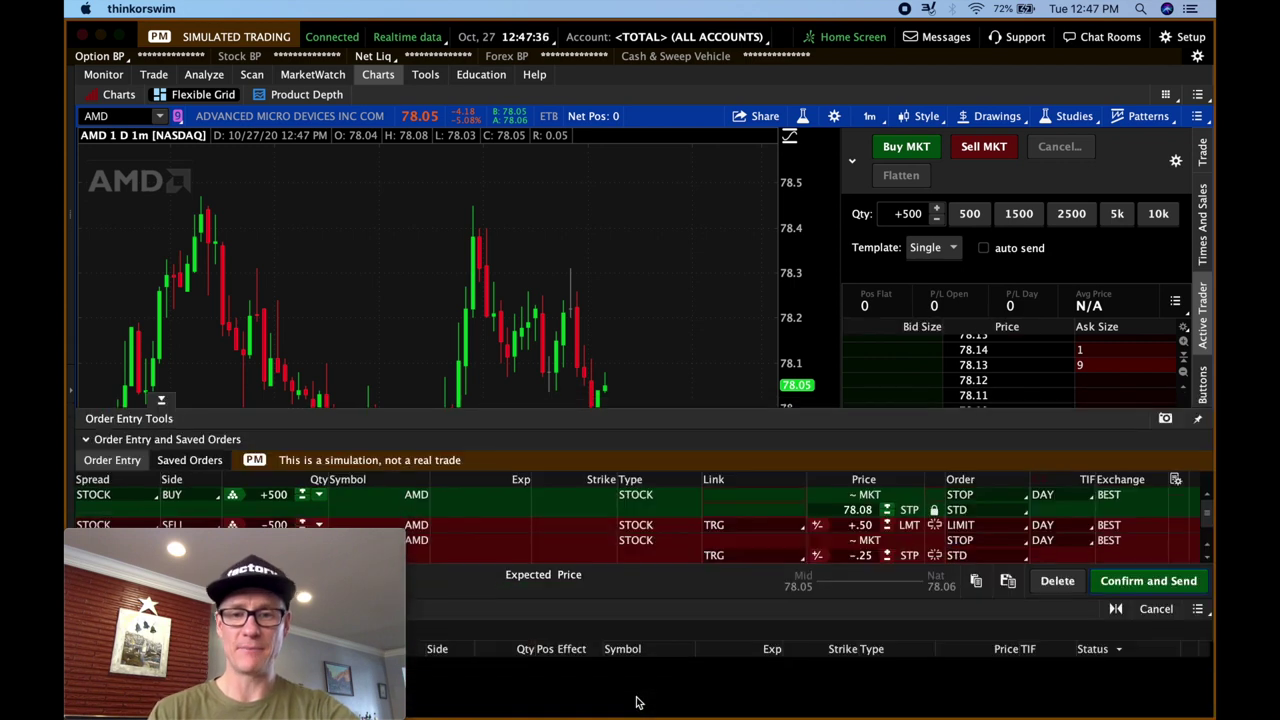
left_click_drag(330, 540, 330, 38)
left_click(86, 609)
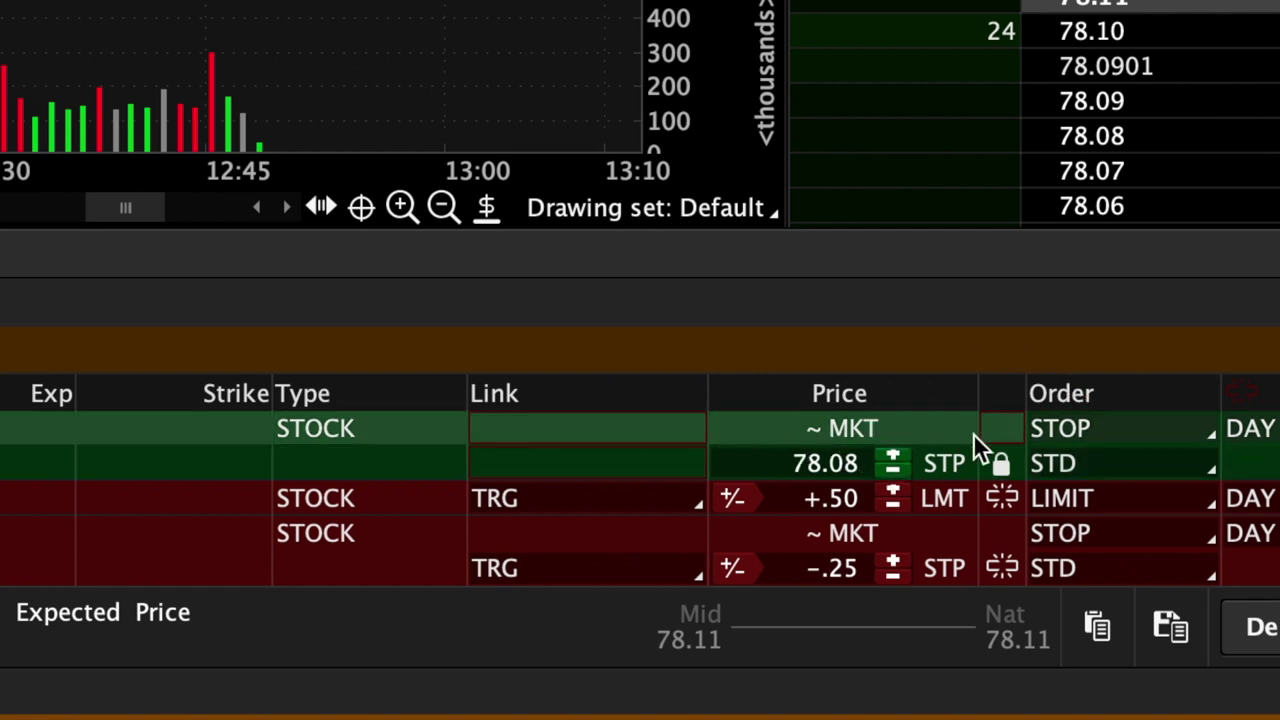
Change the AMD buy order's type to STOPLIMIT and set its stop price to 78.15.
left_click(1097, 432)
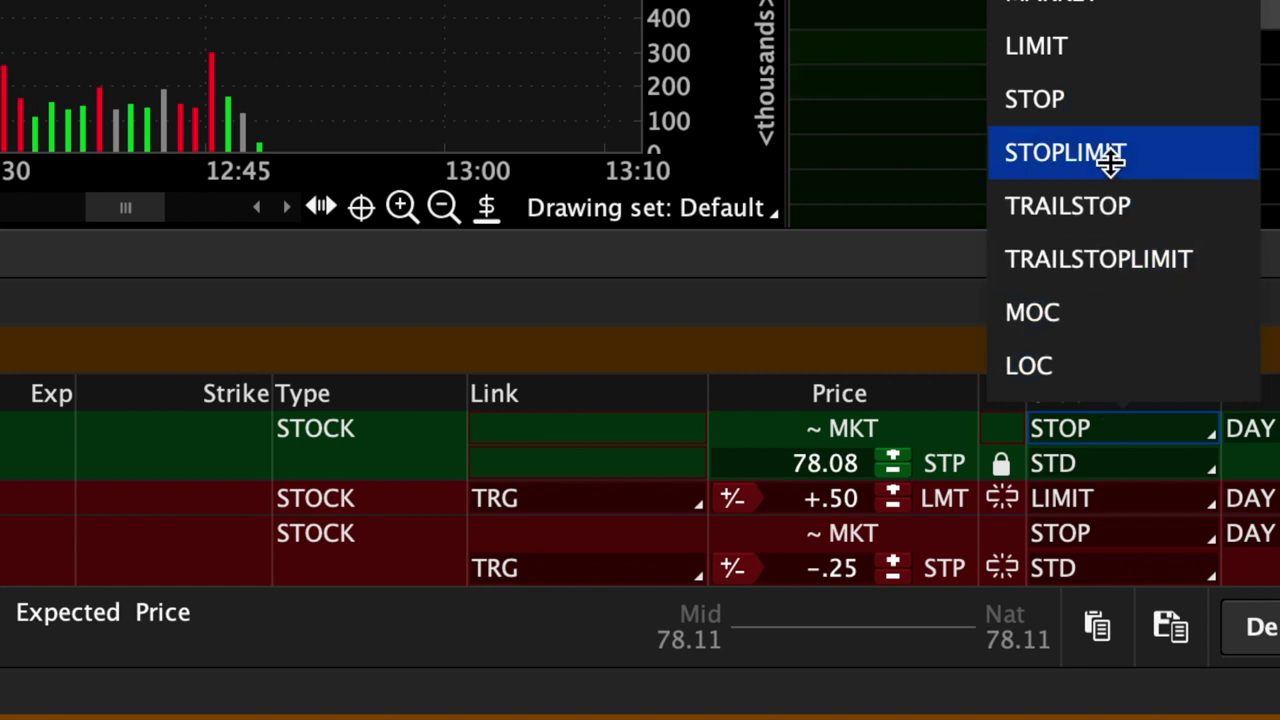
left_click(1172, 155)
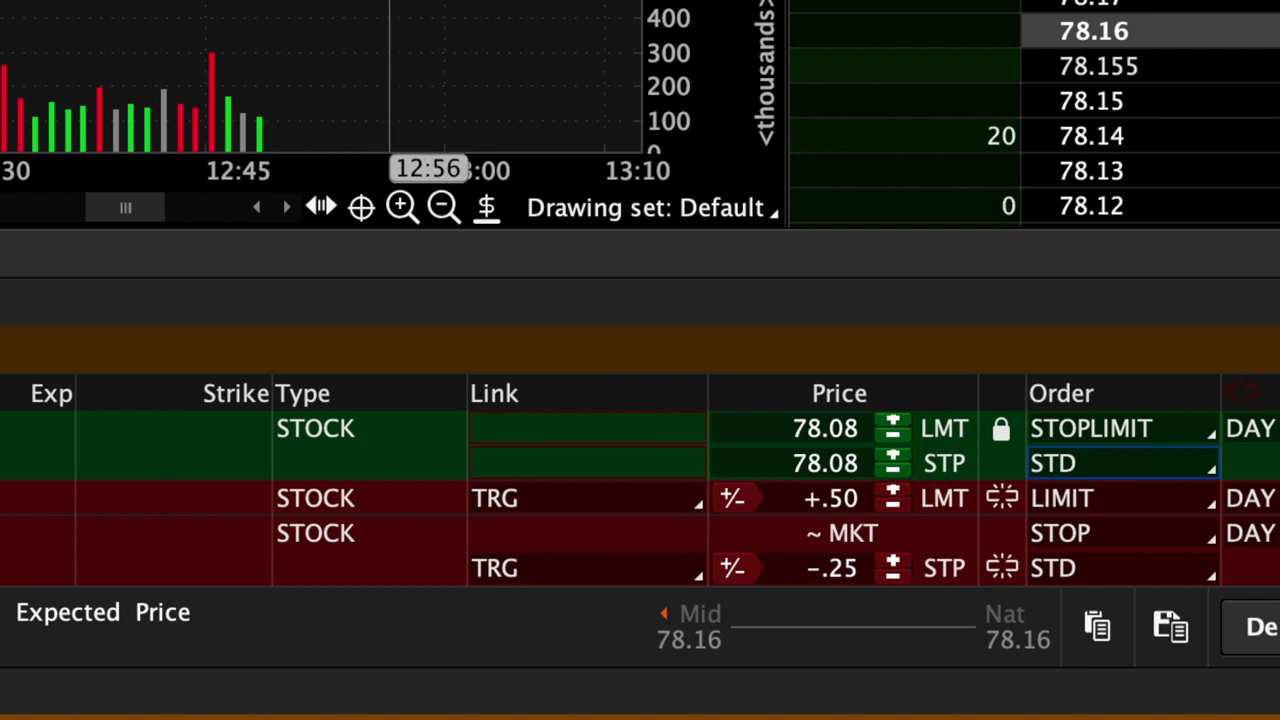
scroll(887, 451, "up", 9)
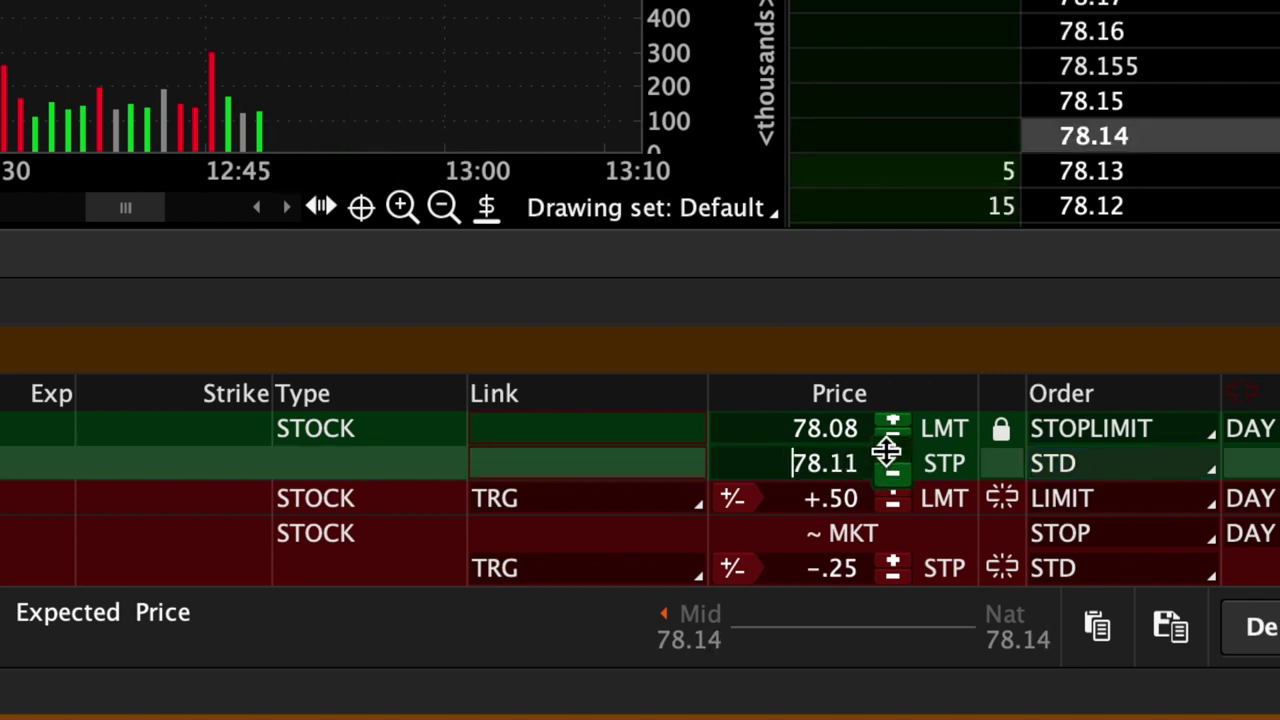
left_click(889, 449)
left_click(889, 449)
left_click(889, 469)
left_click(889, 469)
left_click(889, 470)
left_click(889, 470)
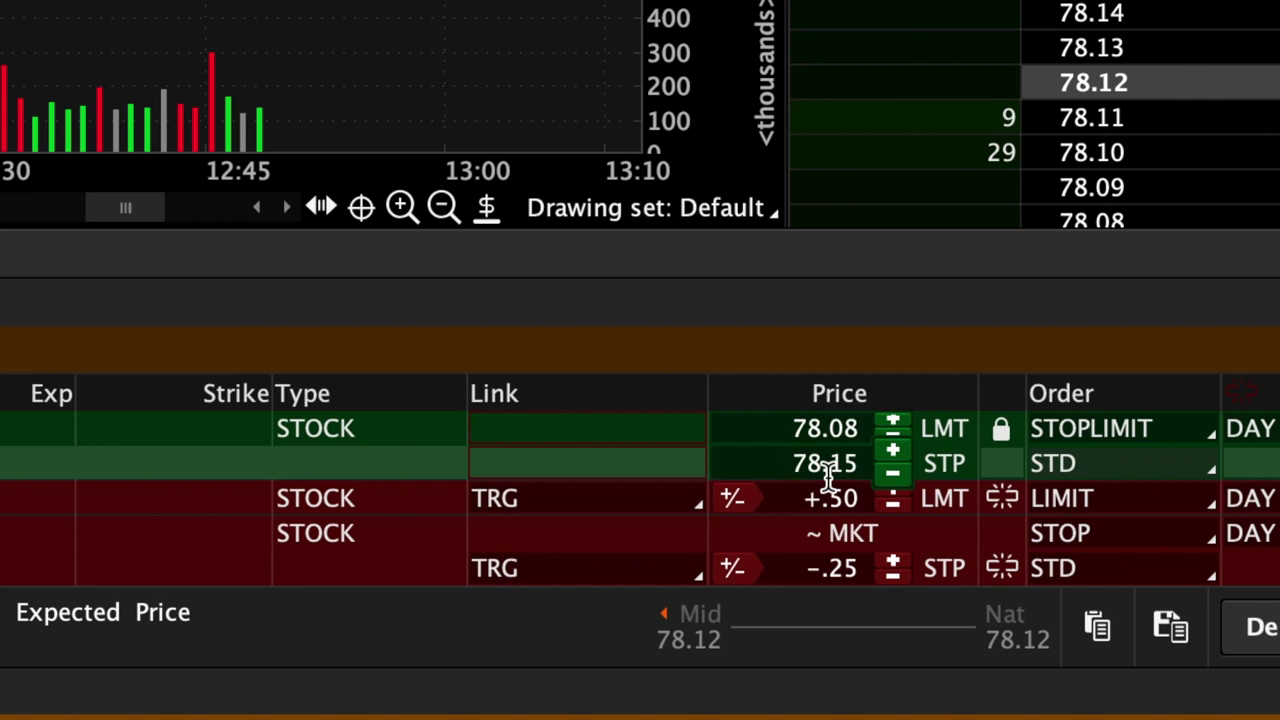
Set the buy order's limit price to 78.20, and confirm and send the bracketed order.
left_click(889, 427)
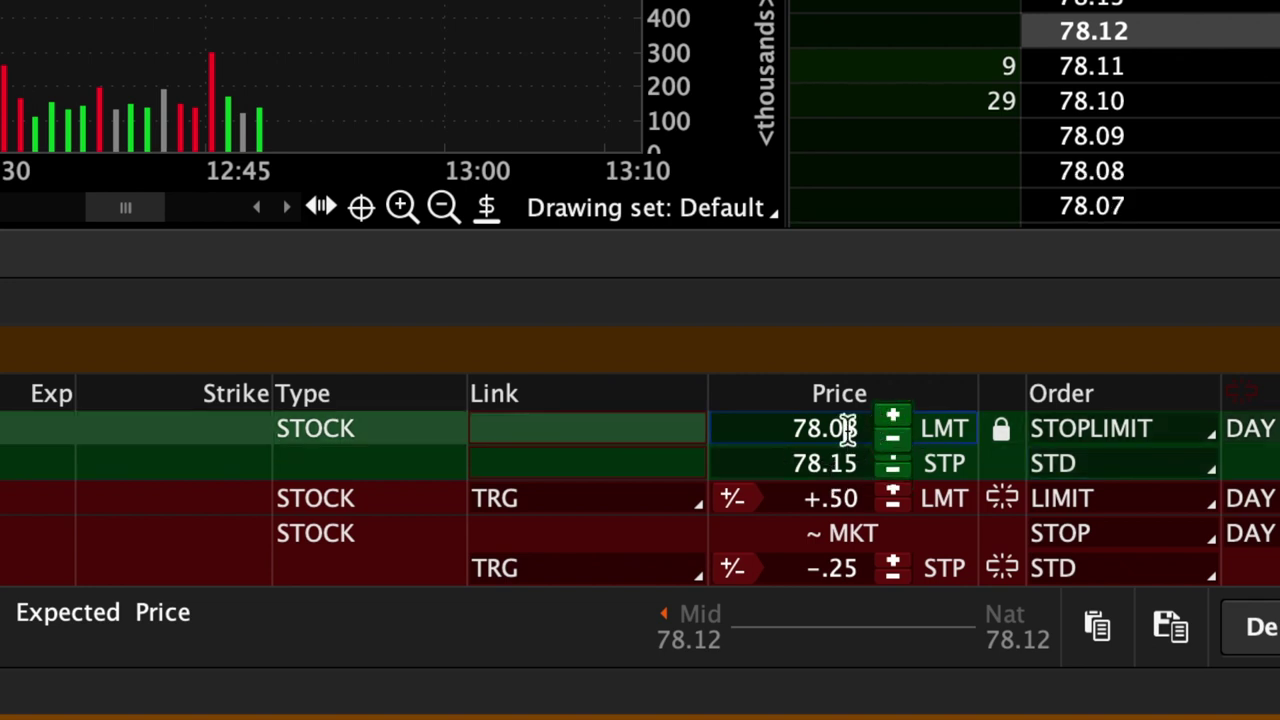
double_click(847, 428)
left_click(847, 428)
key("BackSpace")
key("BackSpace")
type("20")
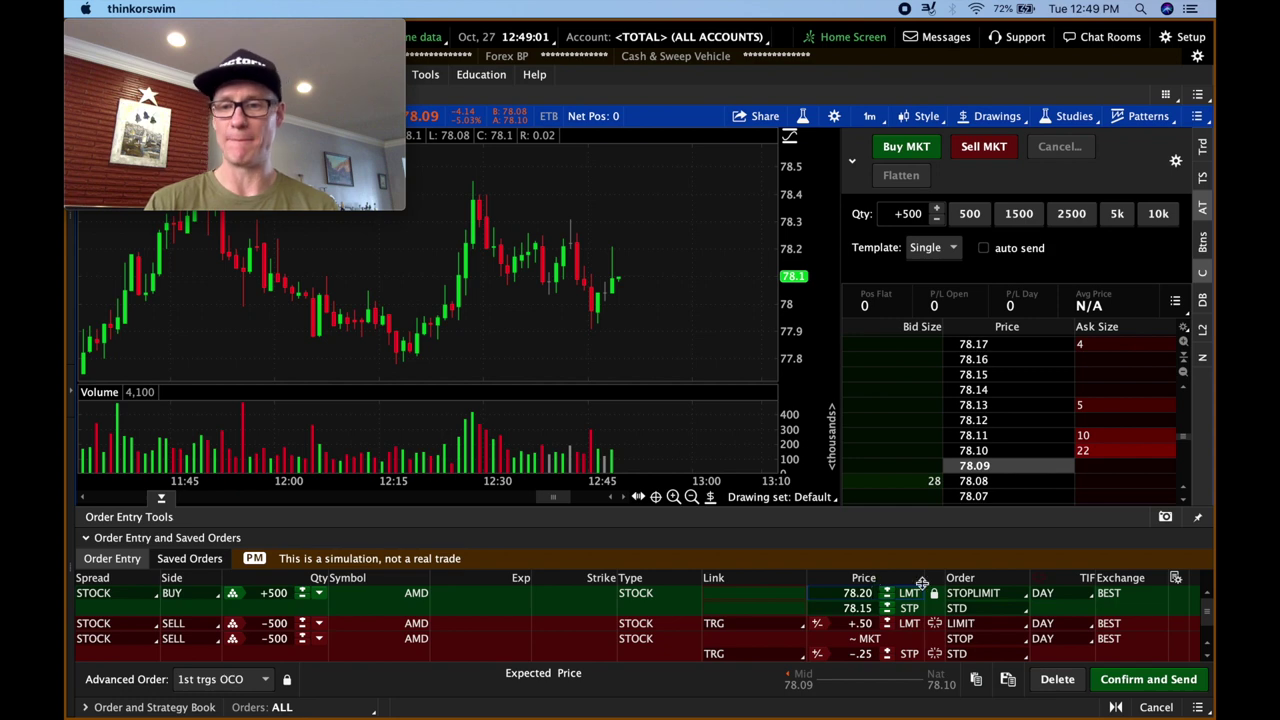
left_click(1128, 682)
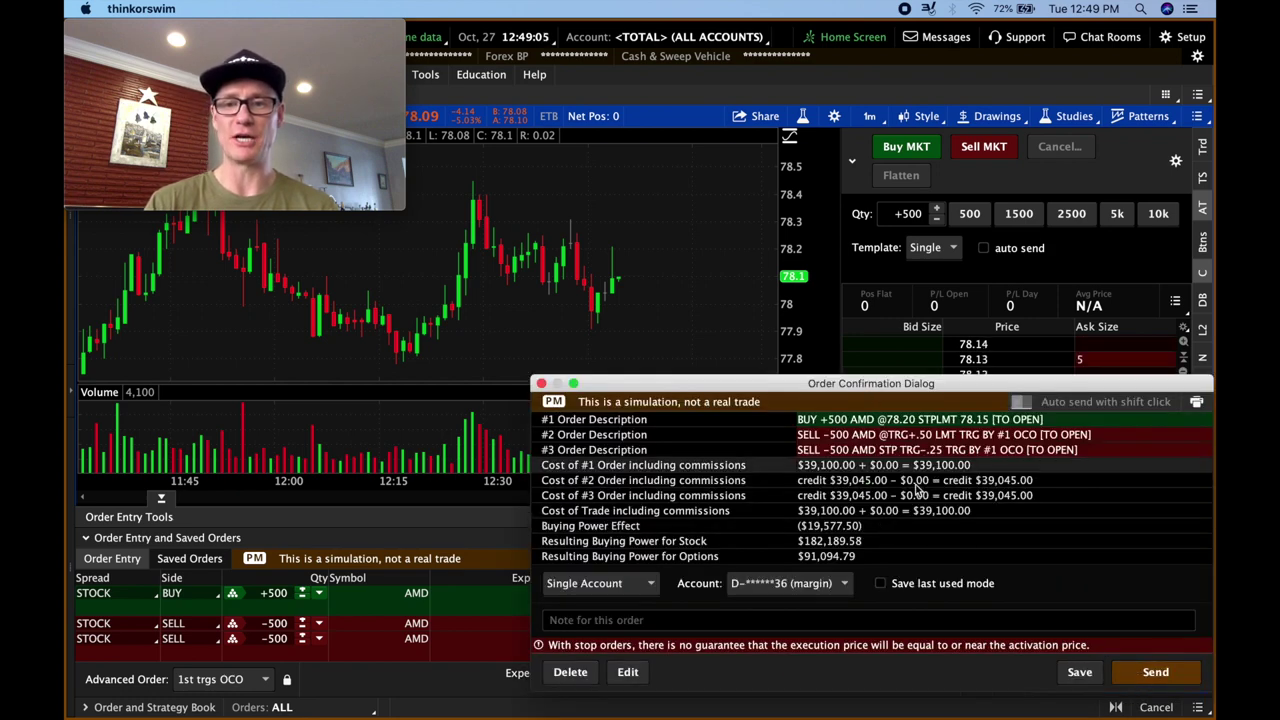
left_click(1174, 678)
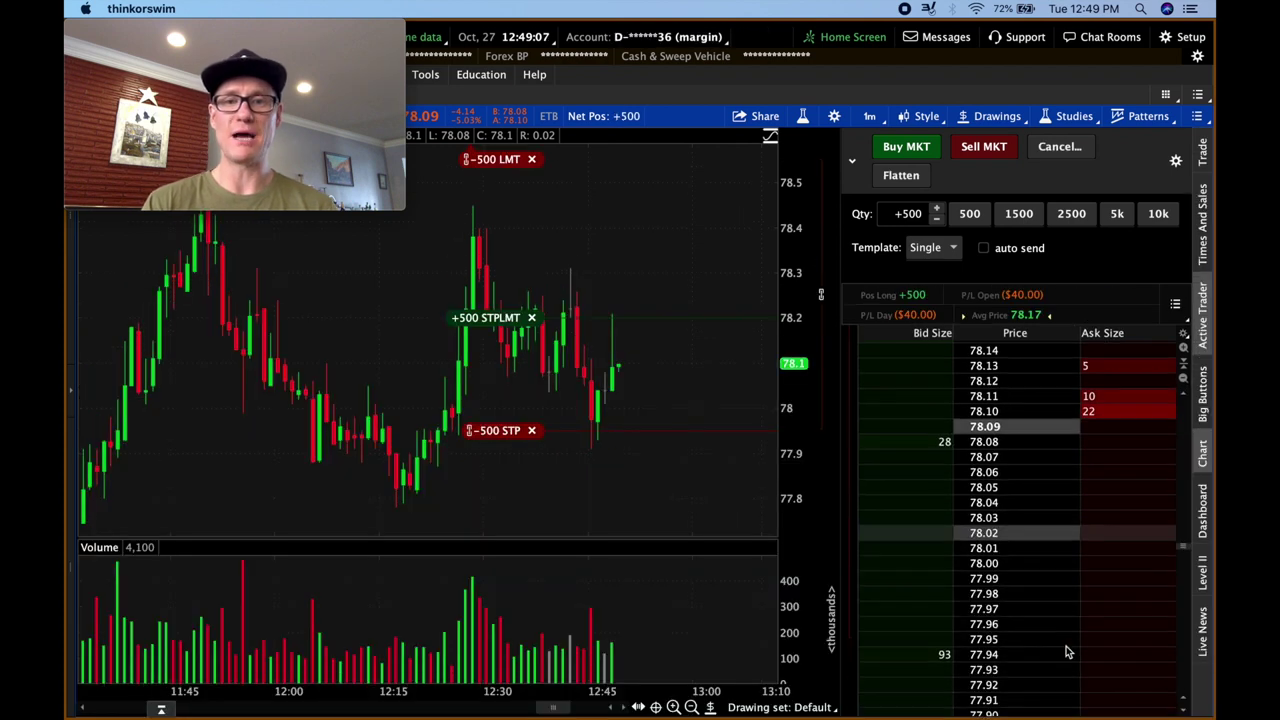
Flatten the open 500-share AMD position.
scroll(813, 571, "up", 3)
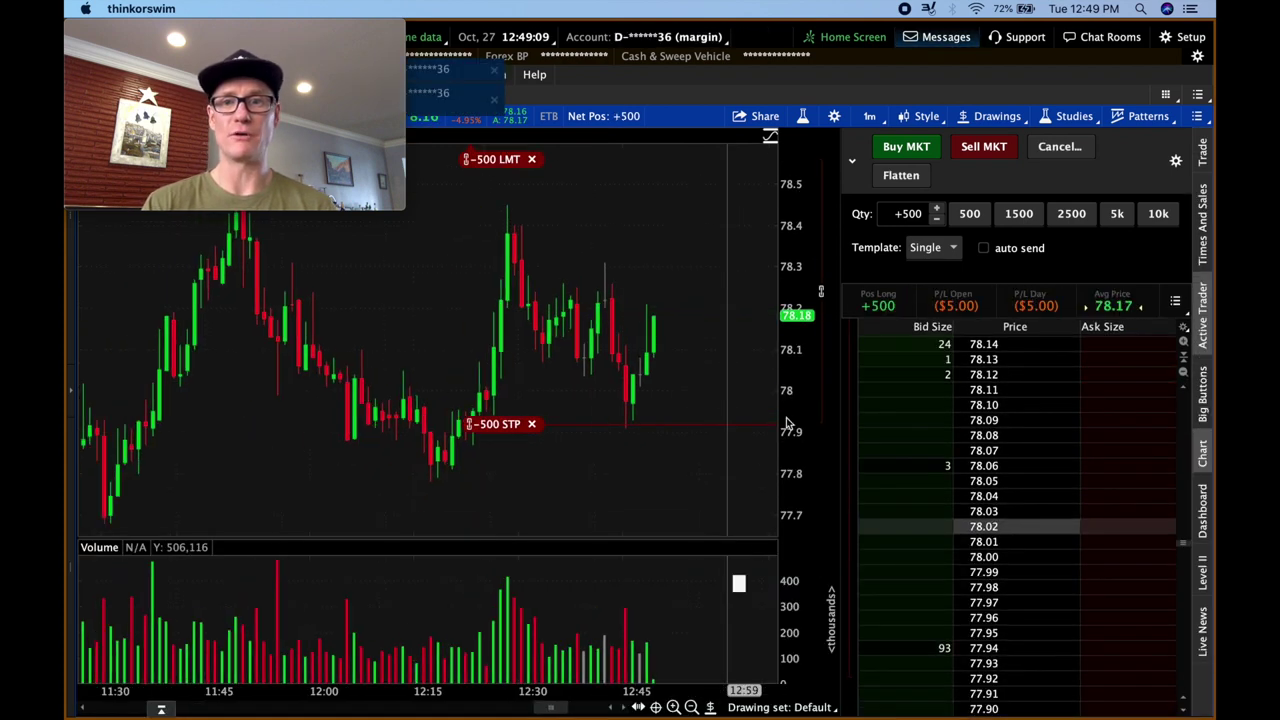
left_click_drag(797, 289, 804, 374)
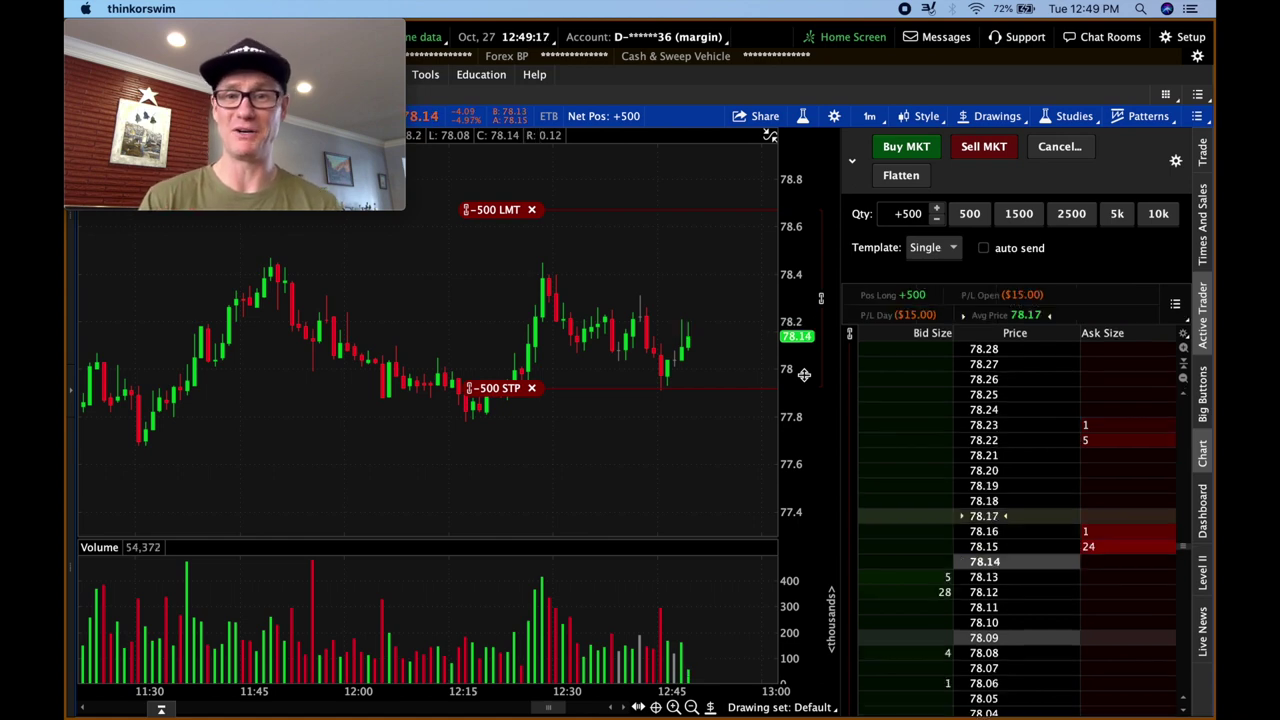
left_click(902, 176)
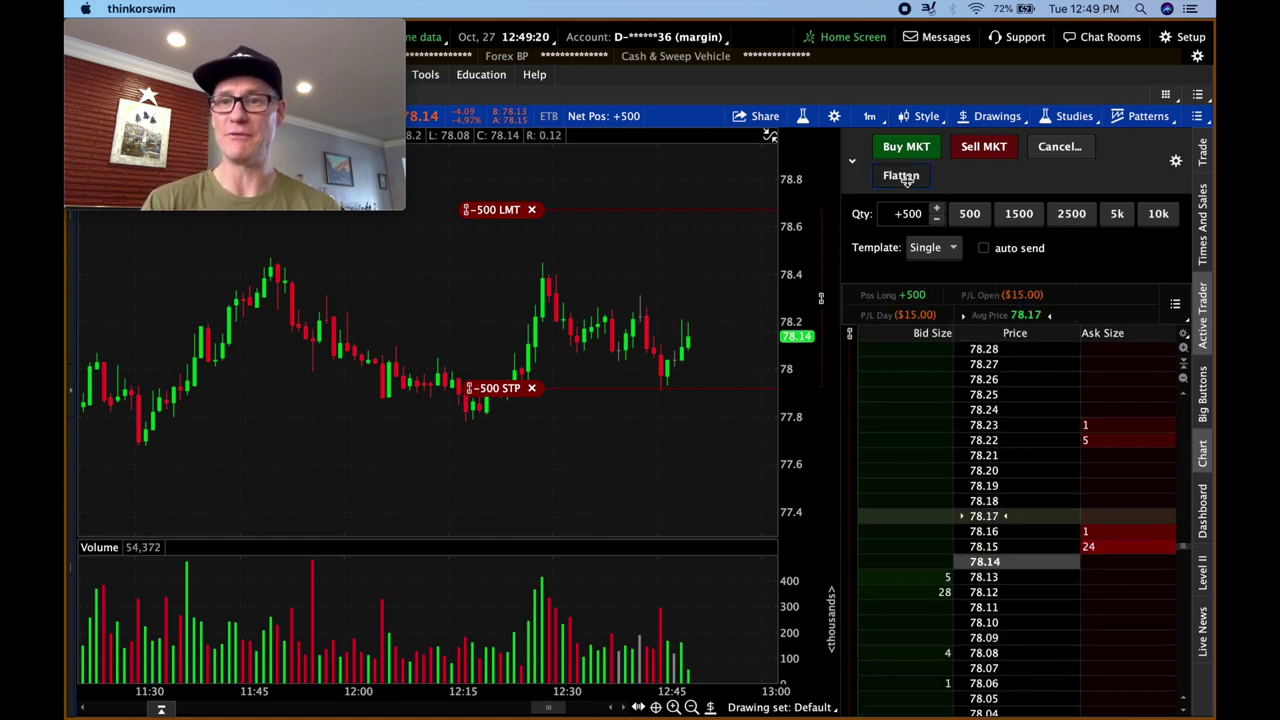
left_click(698, 169)
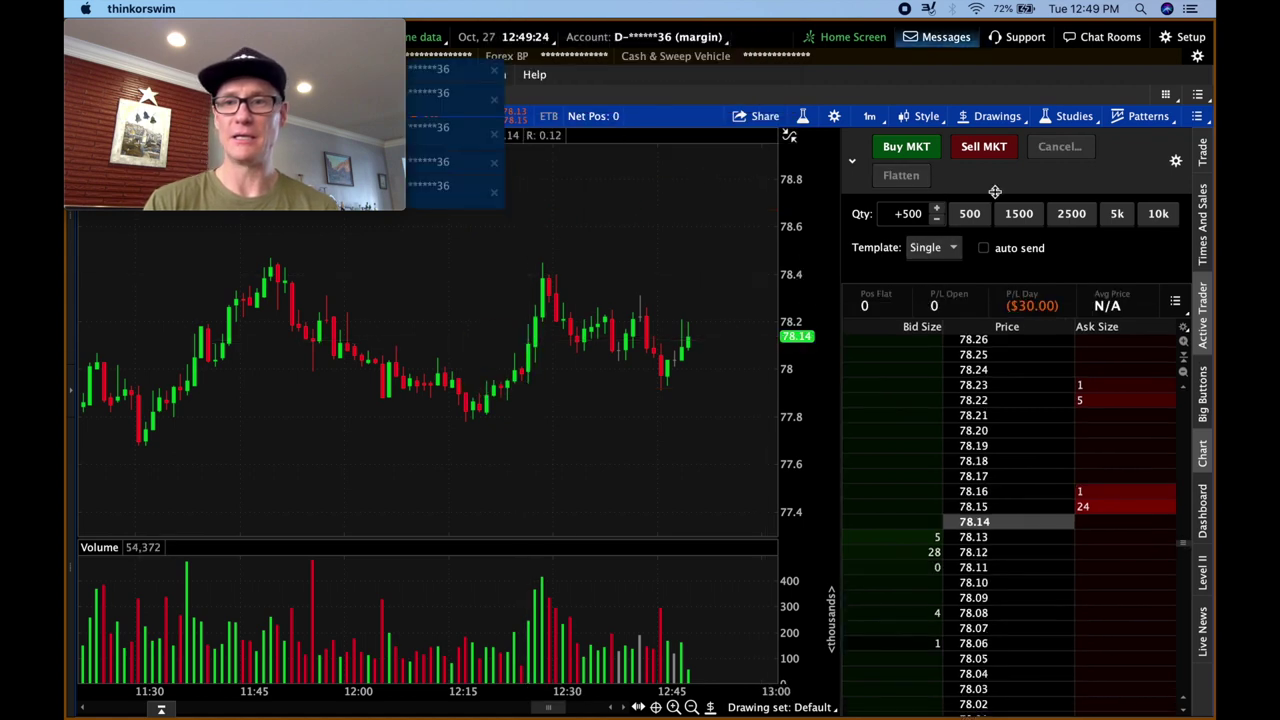
Load the .25 STOP LOSS template and set its limit offset to +.50.
left_click(948, 248)
left_click(912, 403)
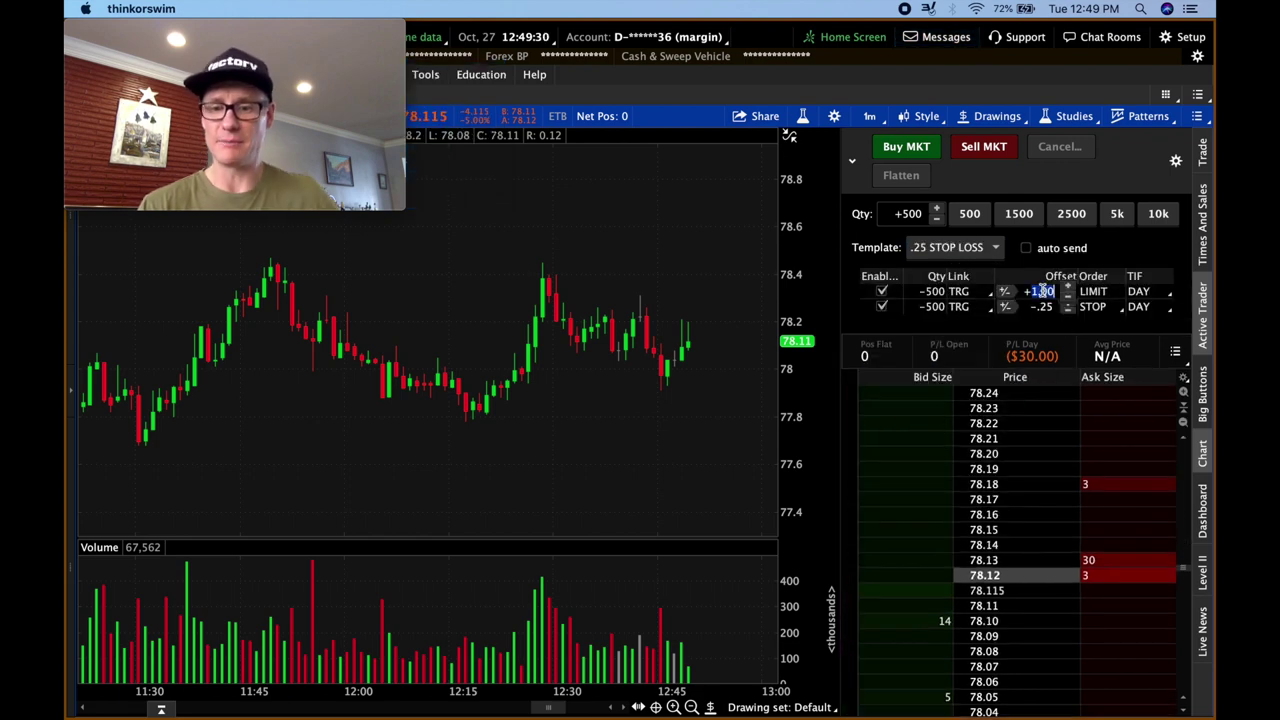
double_click(1043, 290)
type(".5")
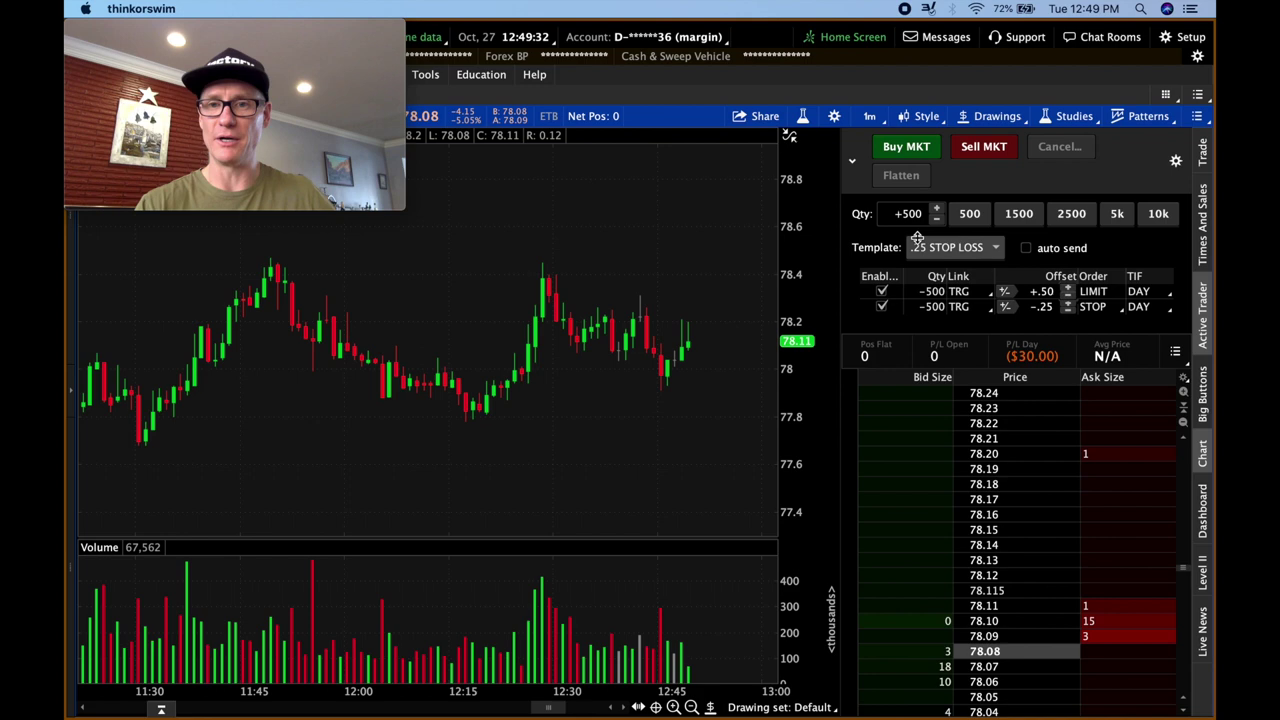
key("Return")
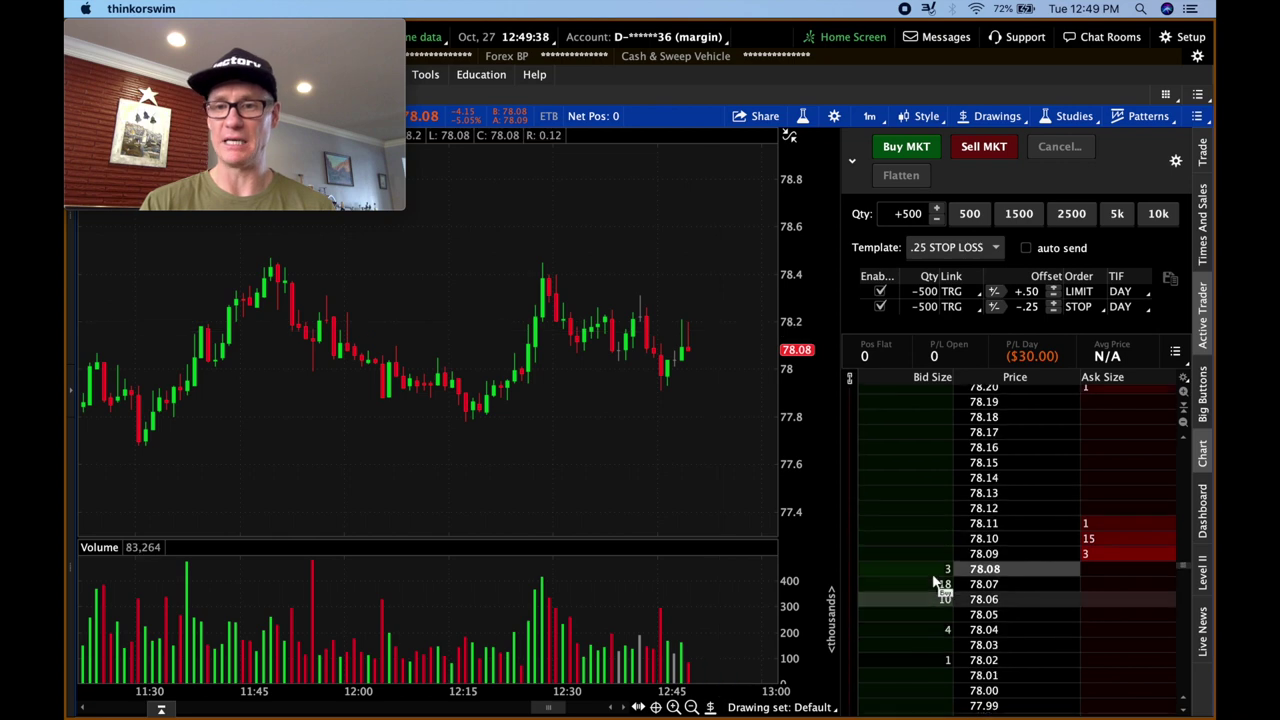
Create a 500-share AMD buy stop order at 78.15 from the price ladder and open it for editing with the order book collapsed.
scroll(940, 575, "up", 3)
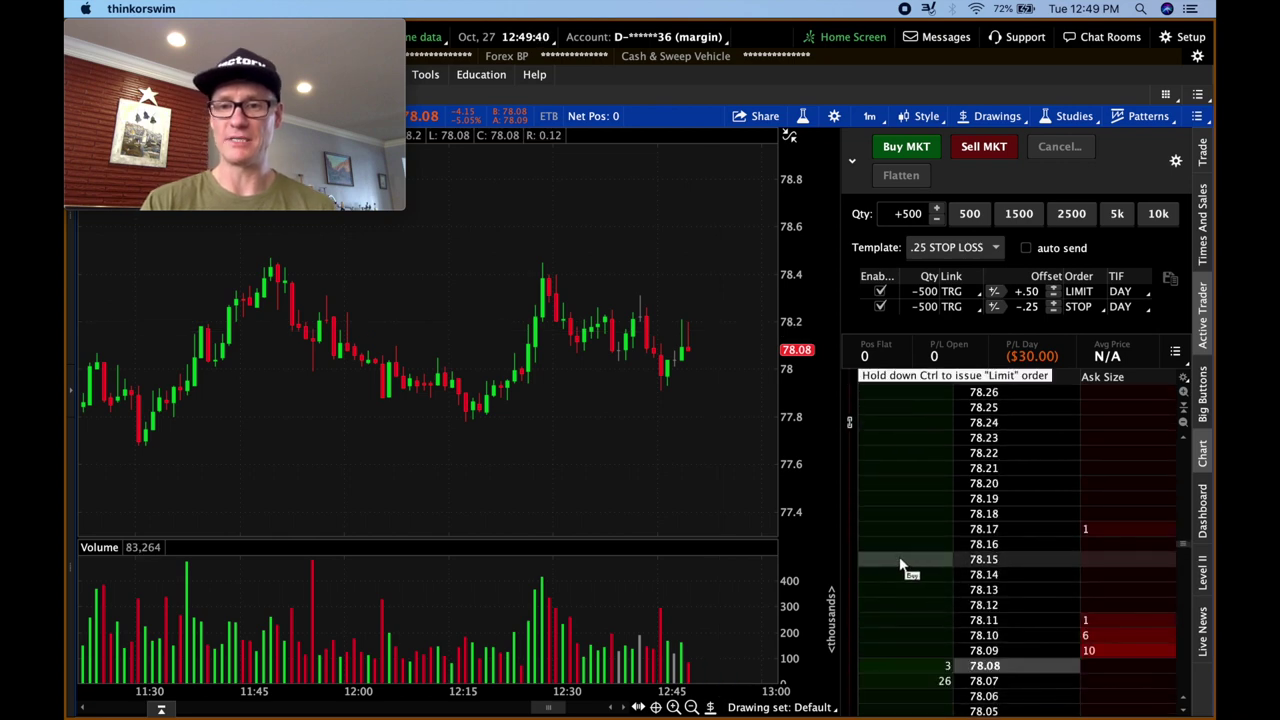
left_click(900, 562)
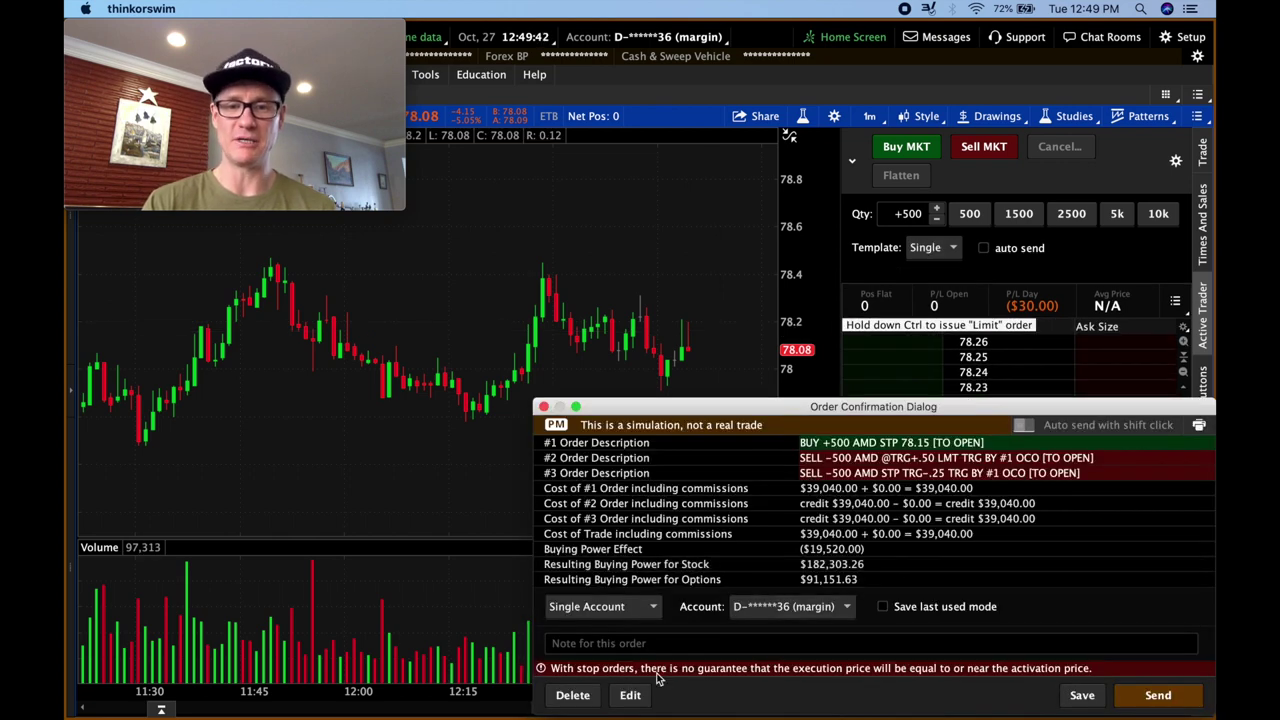
left_click(629, 693)
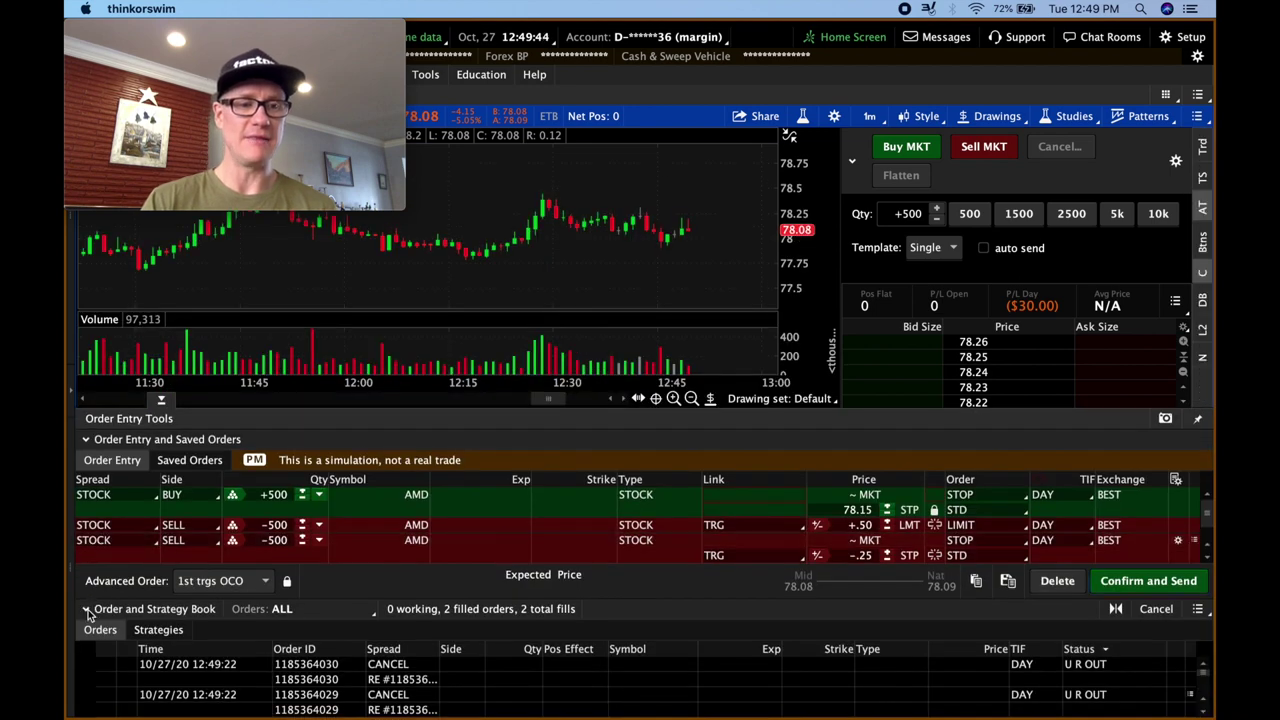
left_click(87, 609)
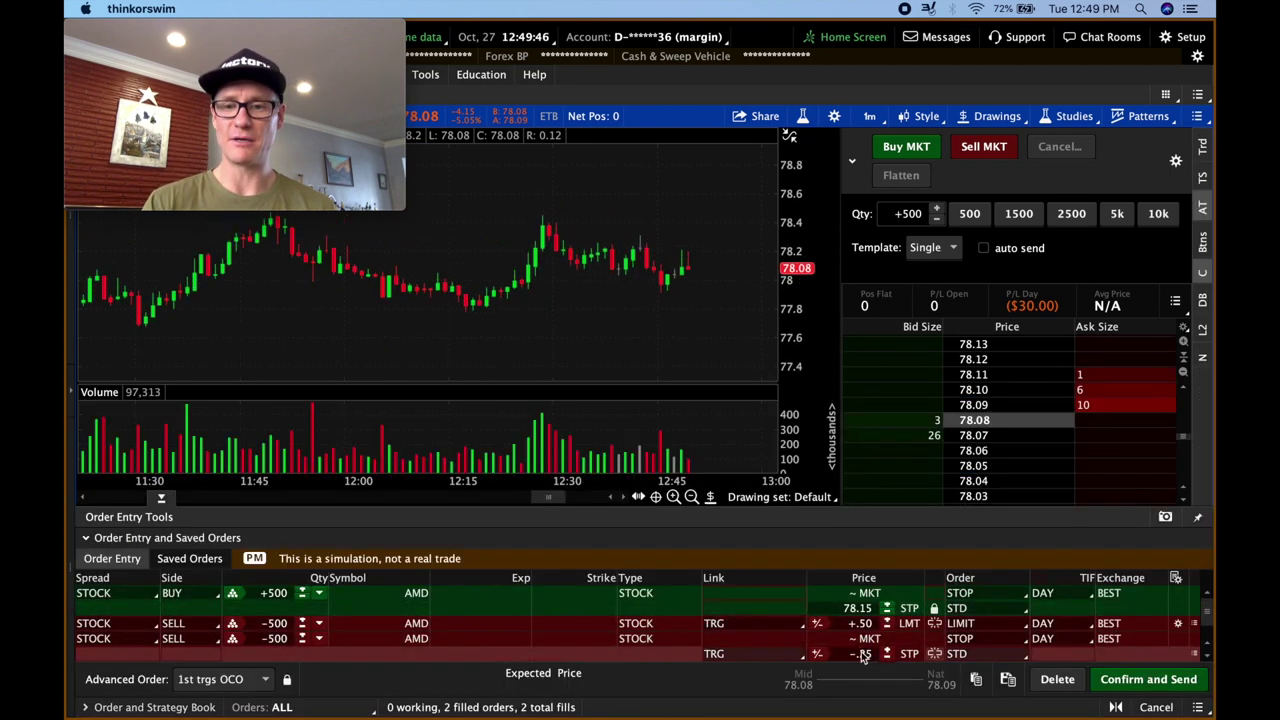
Change the buy order to STOPLIMIT with a stop price of 78.10, and confirm and send the bracketed order.
left_click(980, 594)
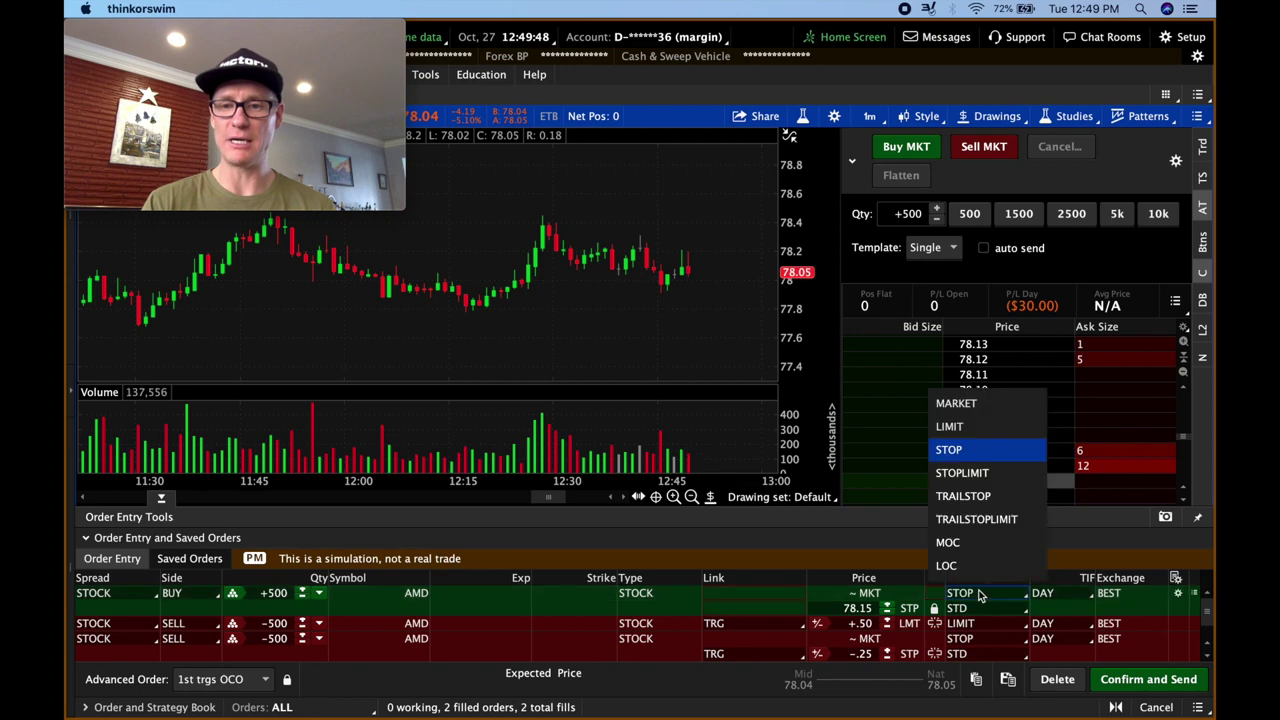
left_click(1006, 475)
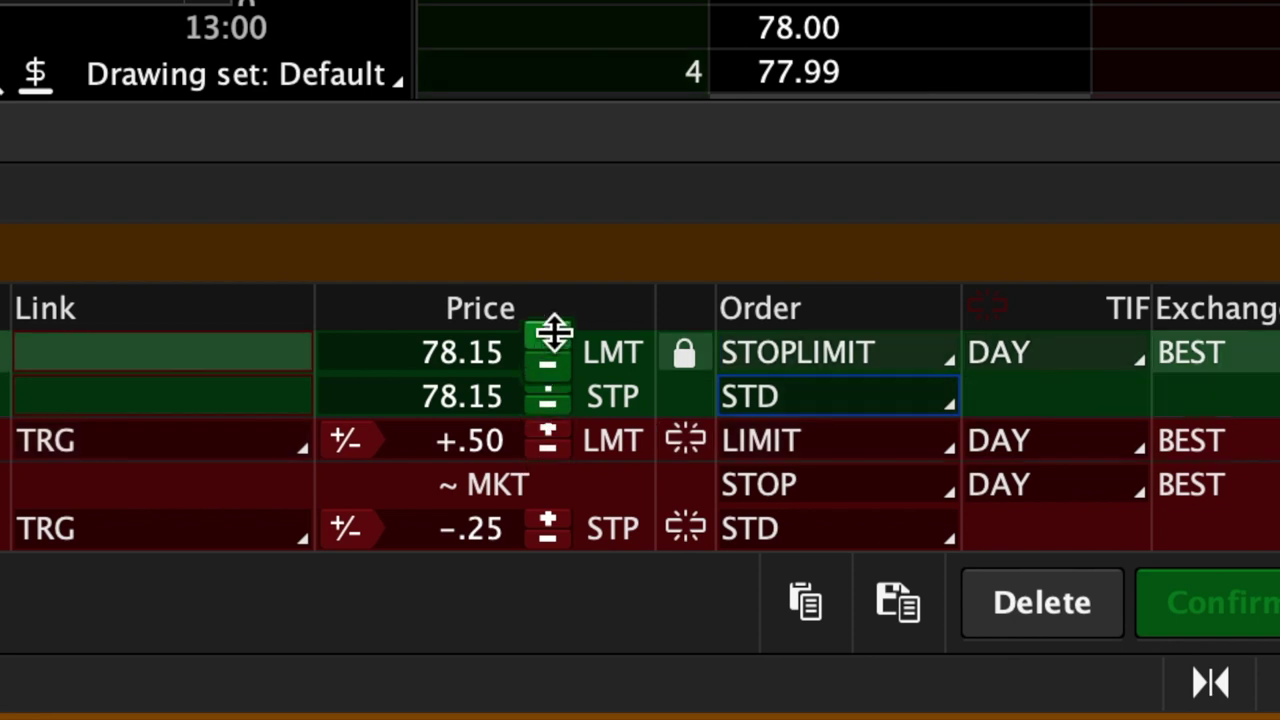
double_click(547, 410)
triple_click(547, 410)
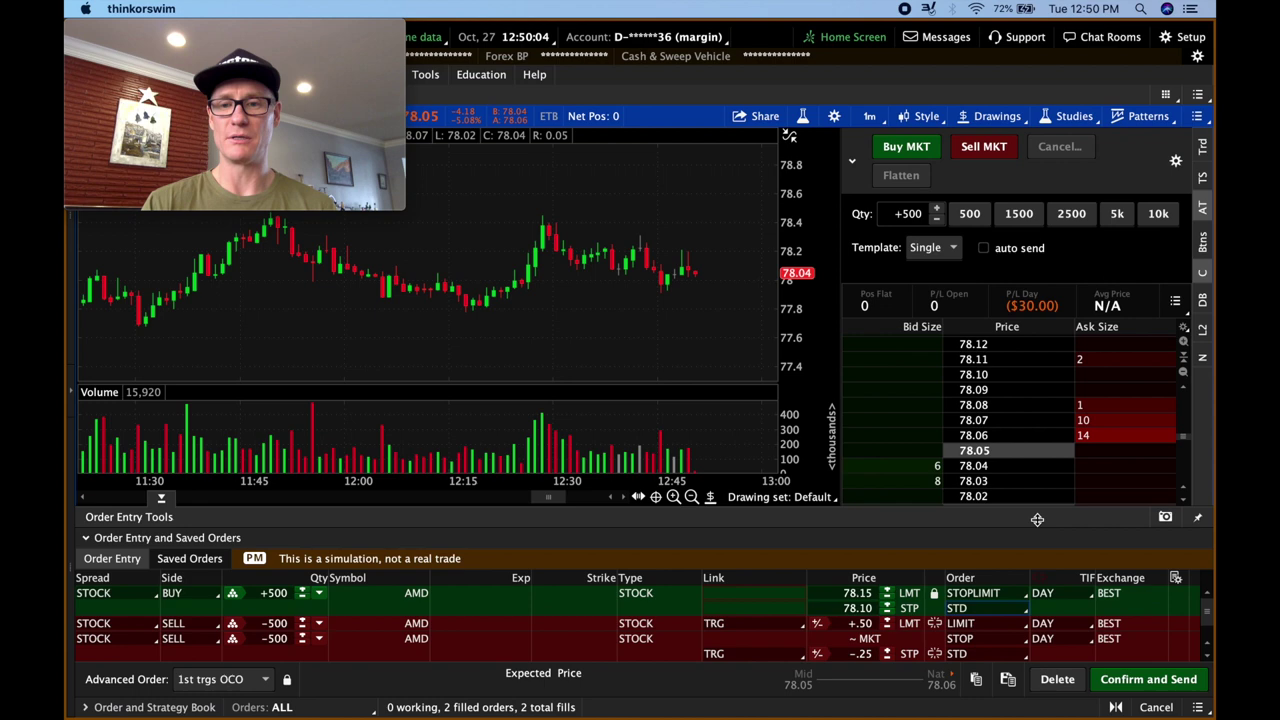
left_click(1146, 680)
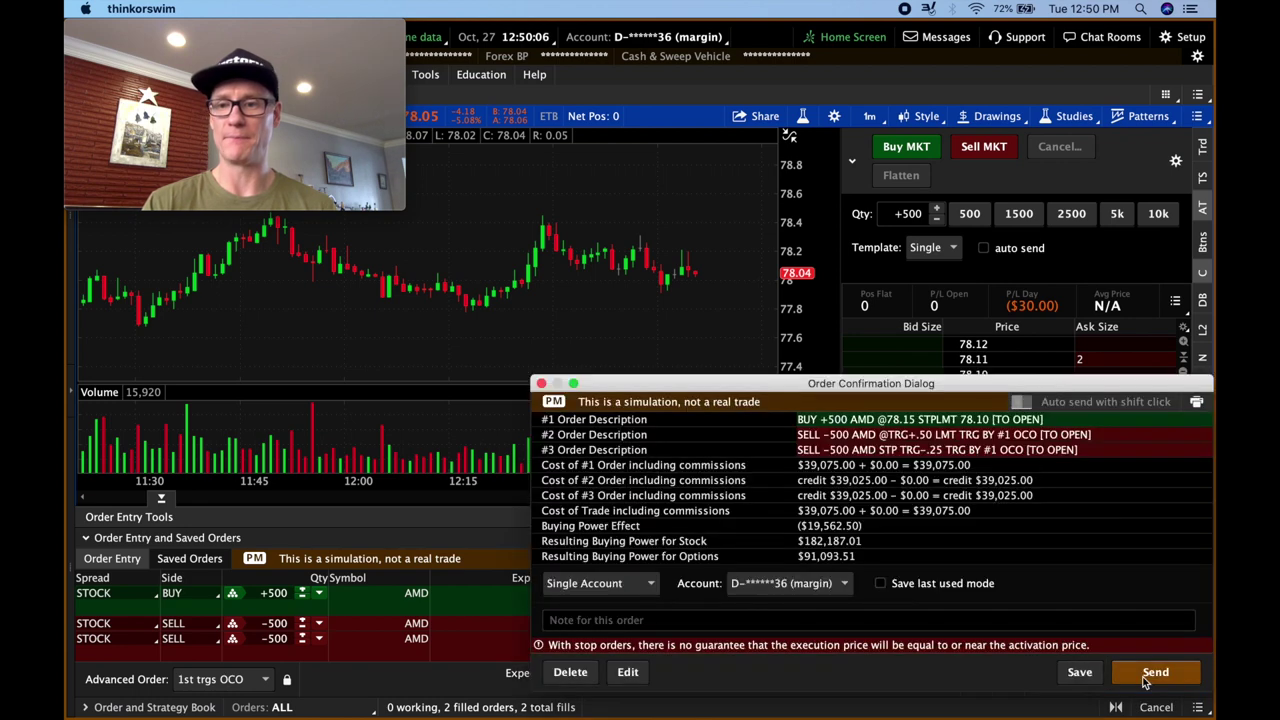
left_click(1145, 678)
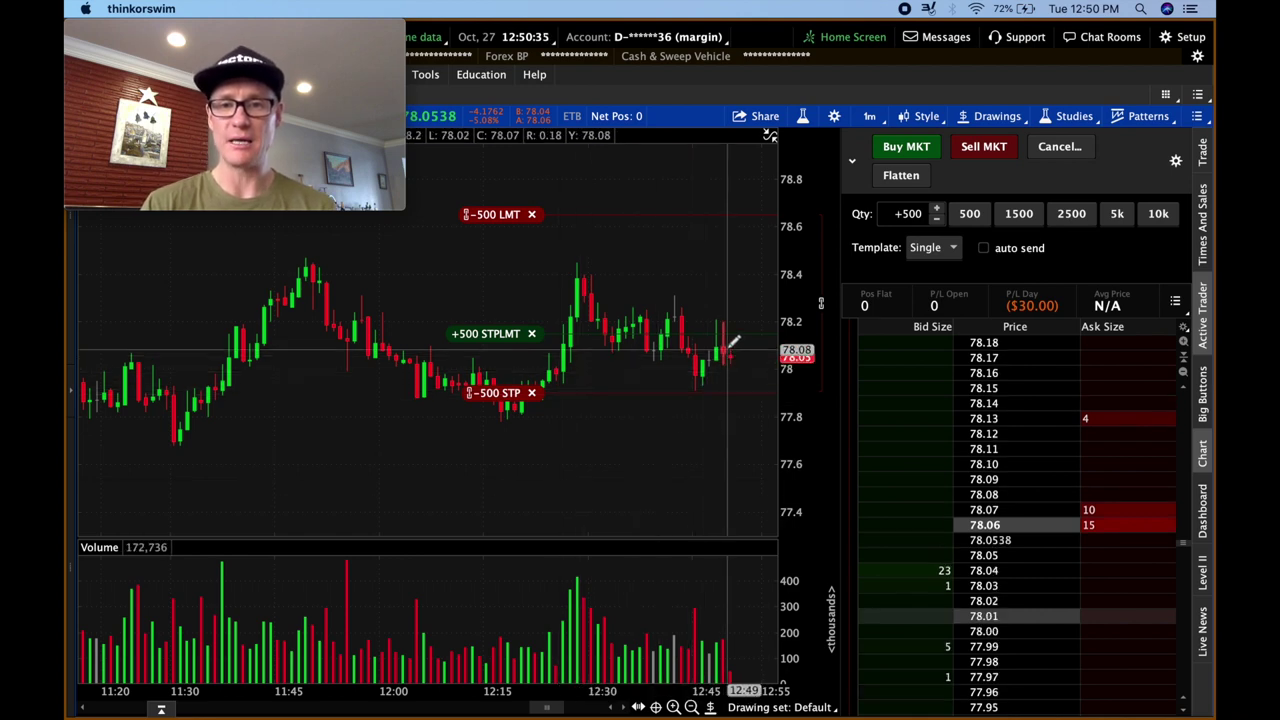
Replace the working AMD buy stop-limit order with one at limit price 78.10 and stop price 78.05, and send it.
right_click(493, 334)
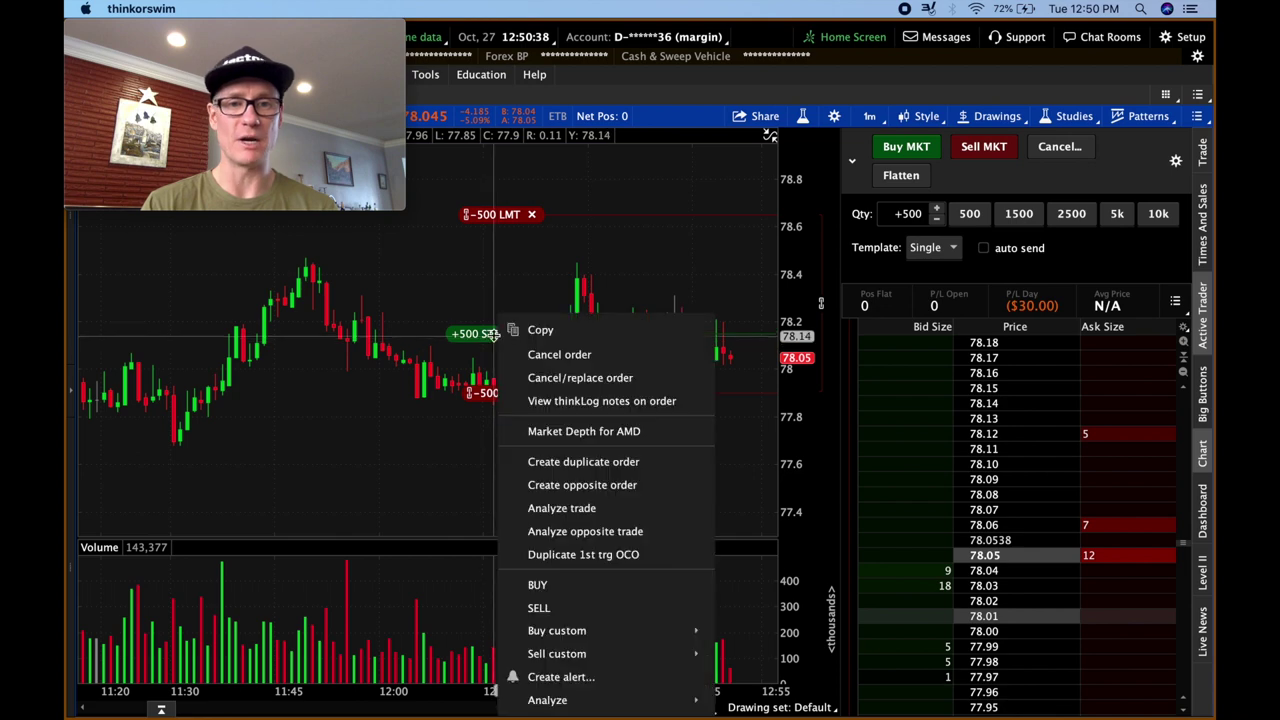
left_click(538, 377)
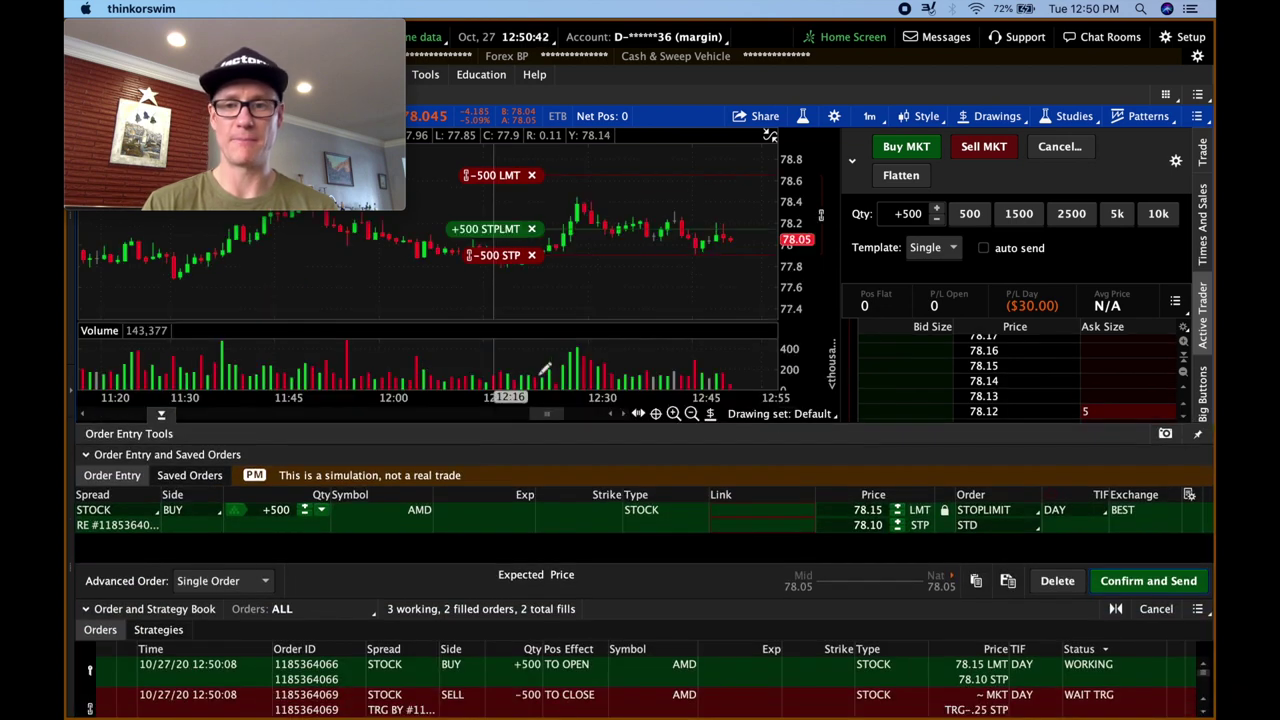
left_click(897, 528)
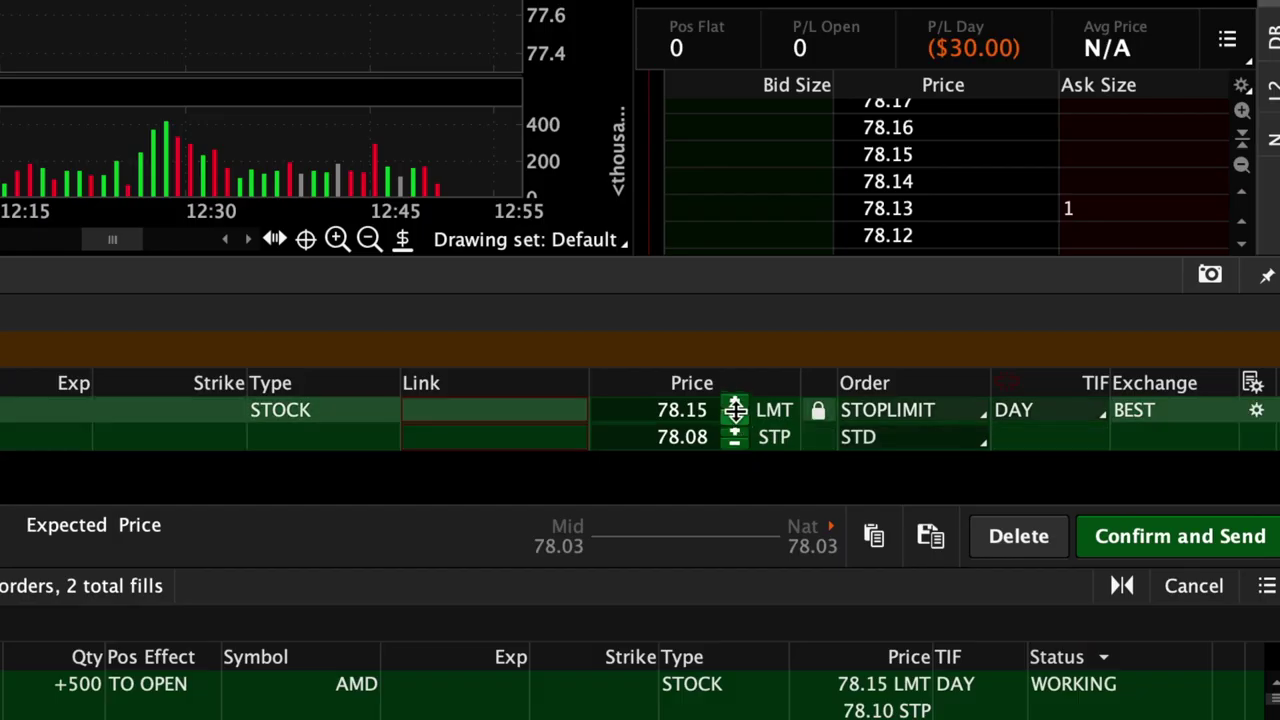
left_click(897, 511)
left_click(897, 511)
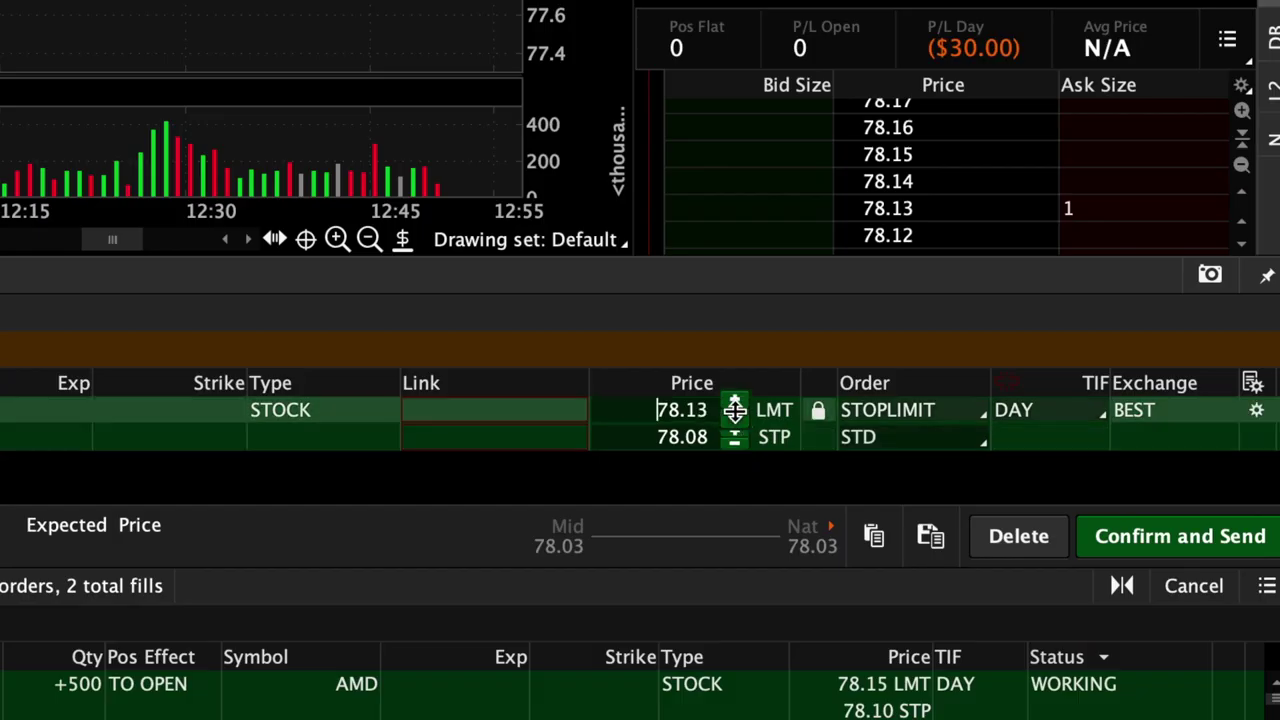
left_click(735, 412)
left_click(735, 401)
left_click(735, 401)
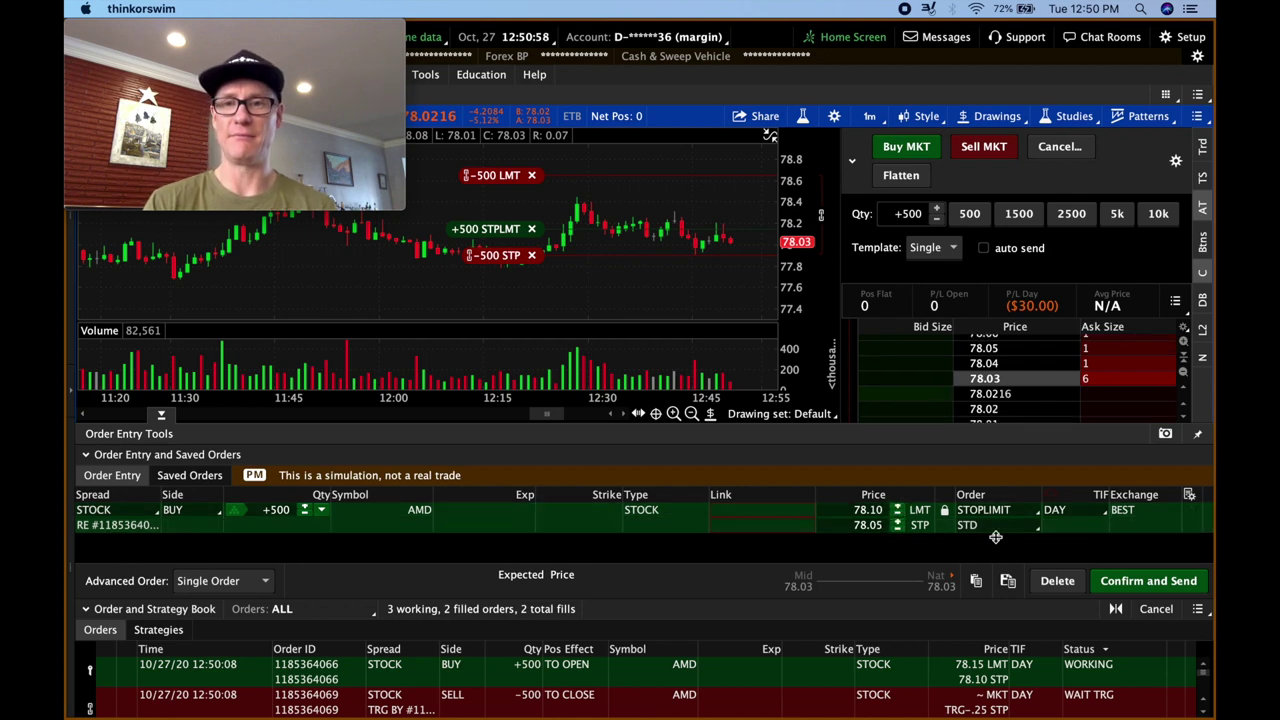
left_click(1138, 588)
left_click(1150, 581)
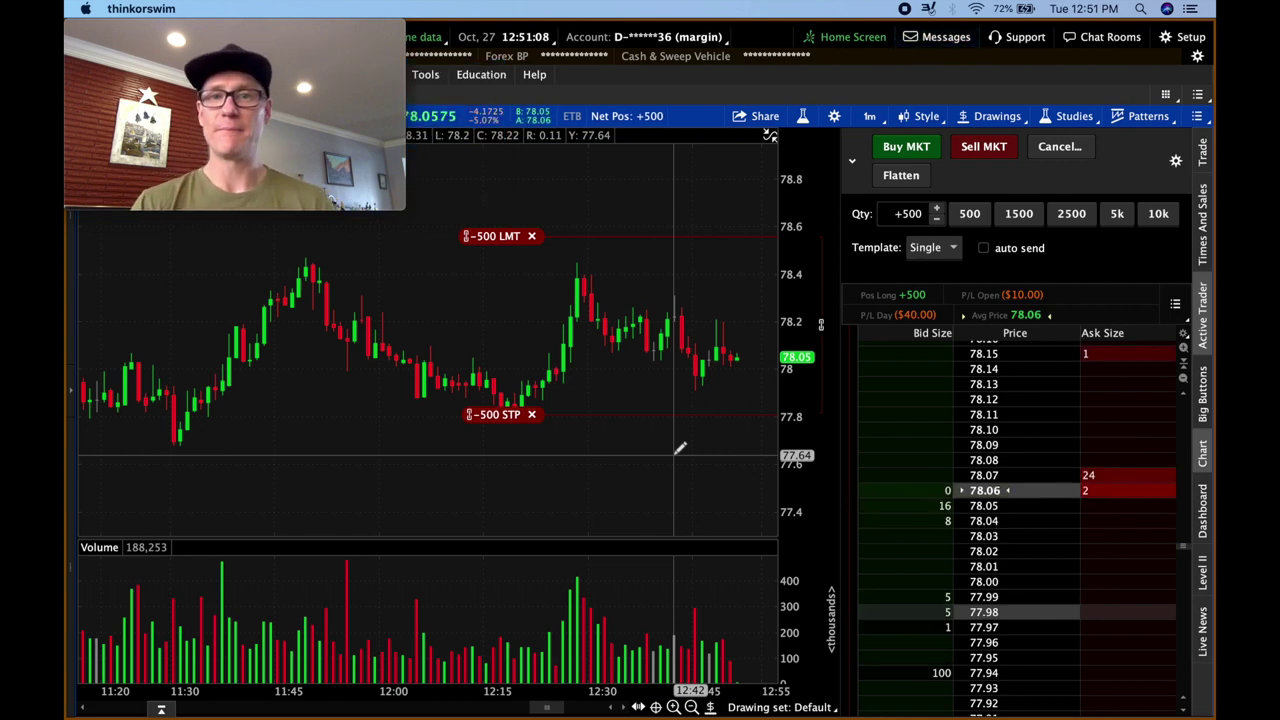
Flatten the open 500-share AMD position.
left_click(958, 37)
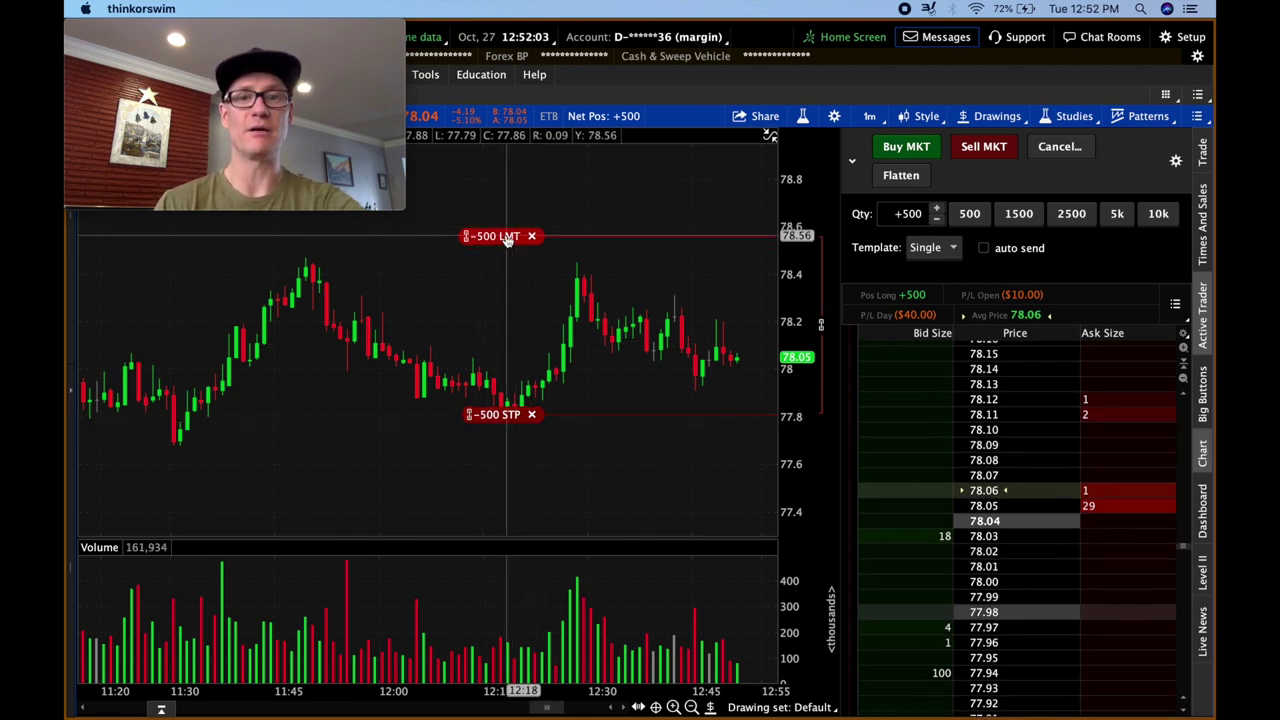
mouse_move(507, 238)
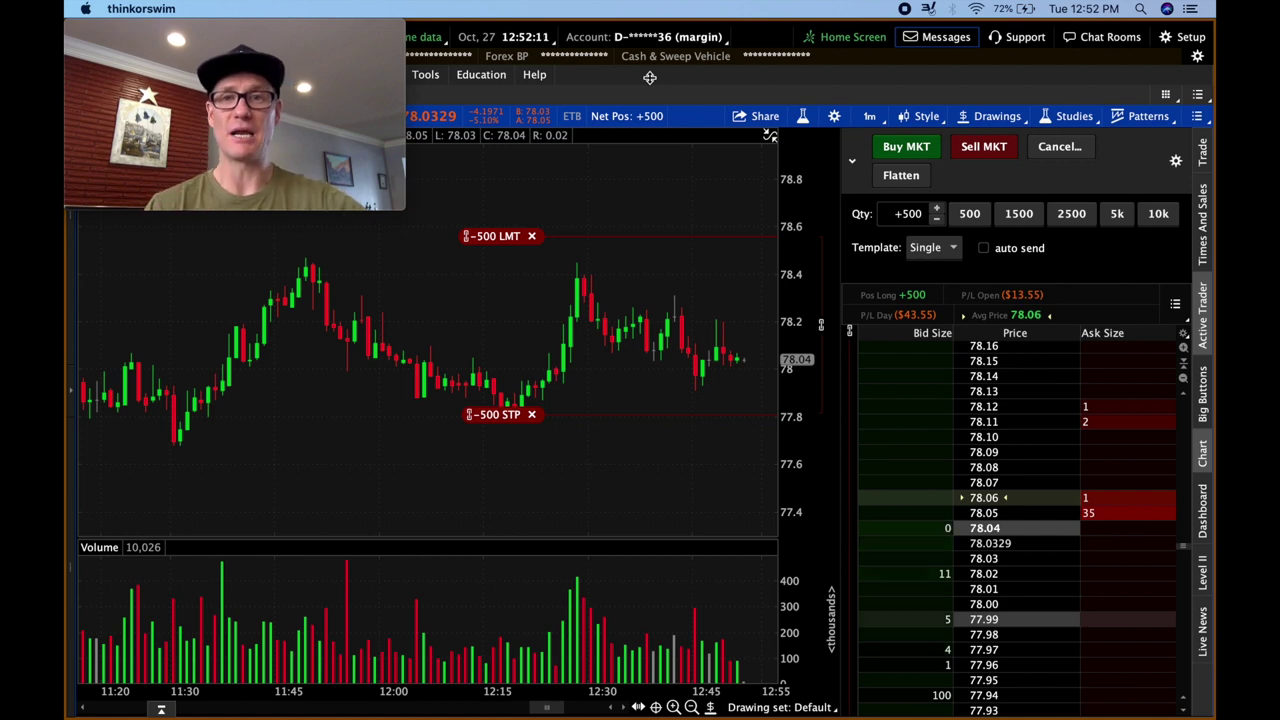
left_click(901, 175)
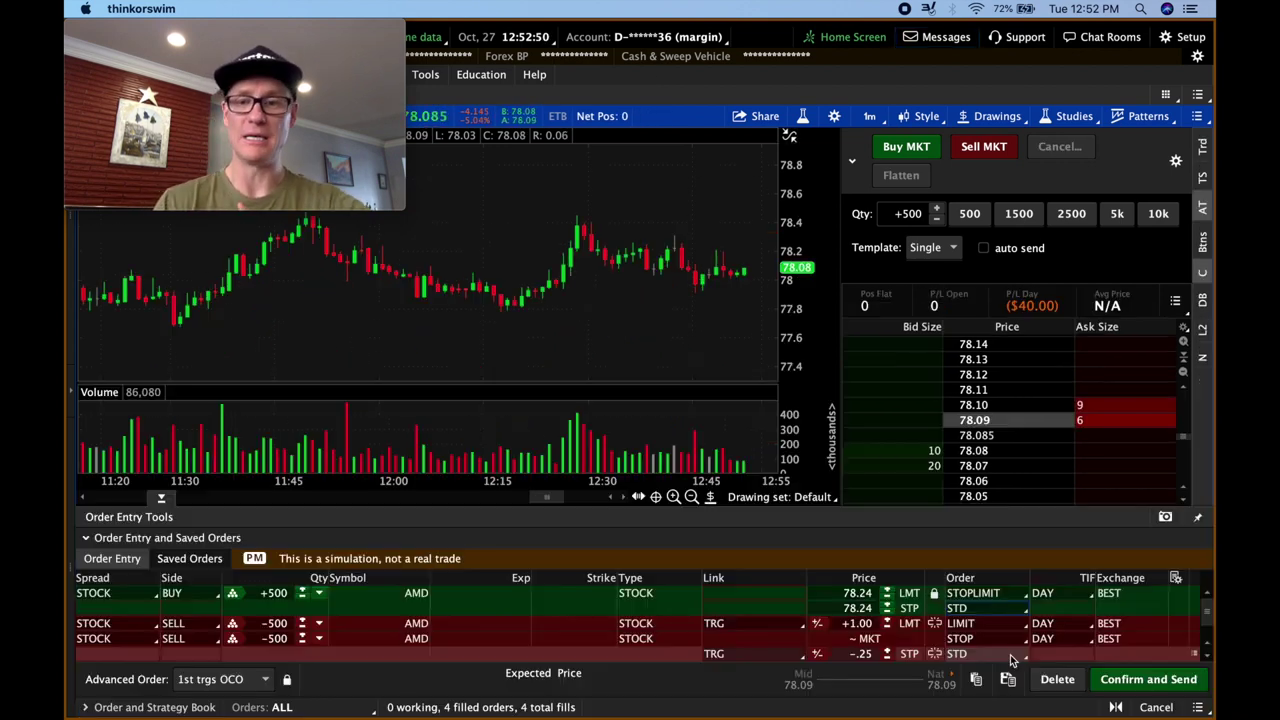
Delete the unsent 78.24 buy order and load the .25 STOP LOSS template.
left_click(1058, 679)
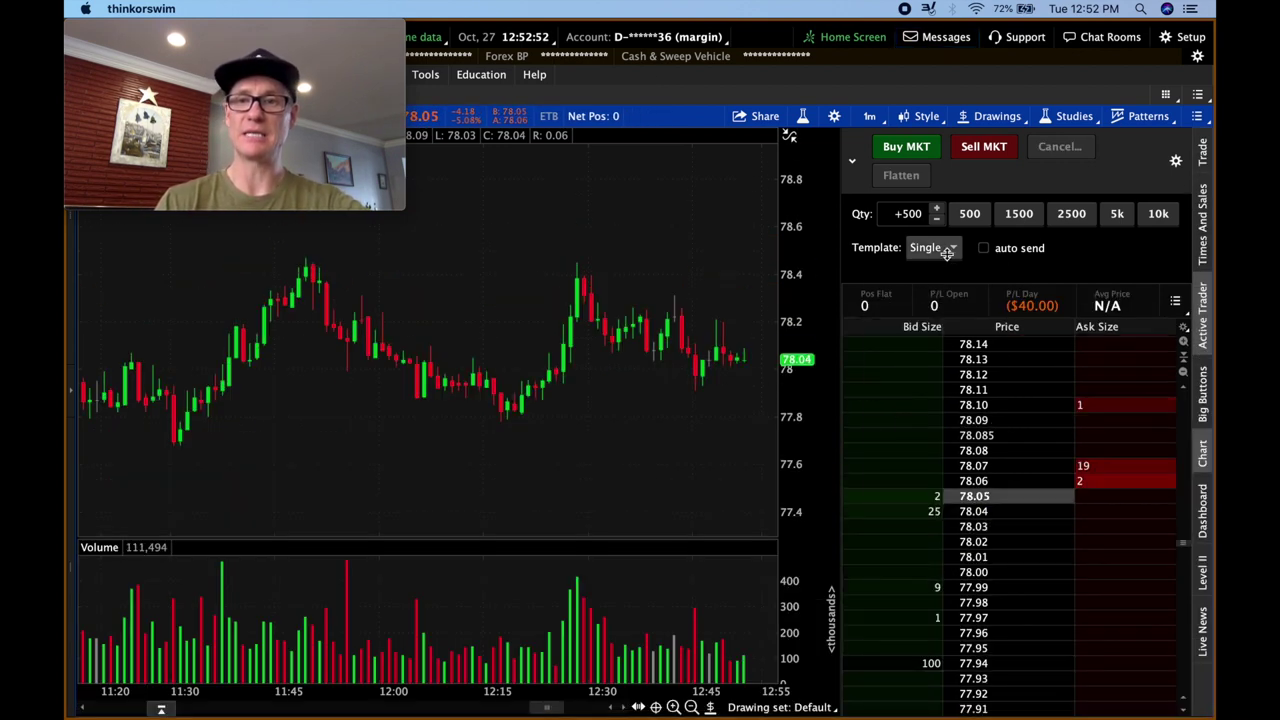
left_click(929, 247)
left_click(925, 403)
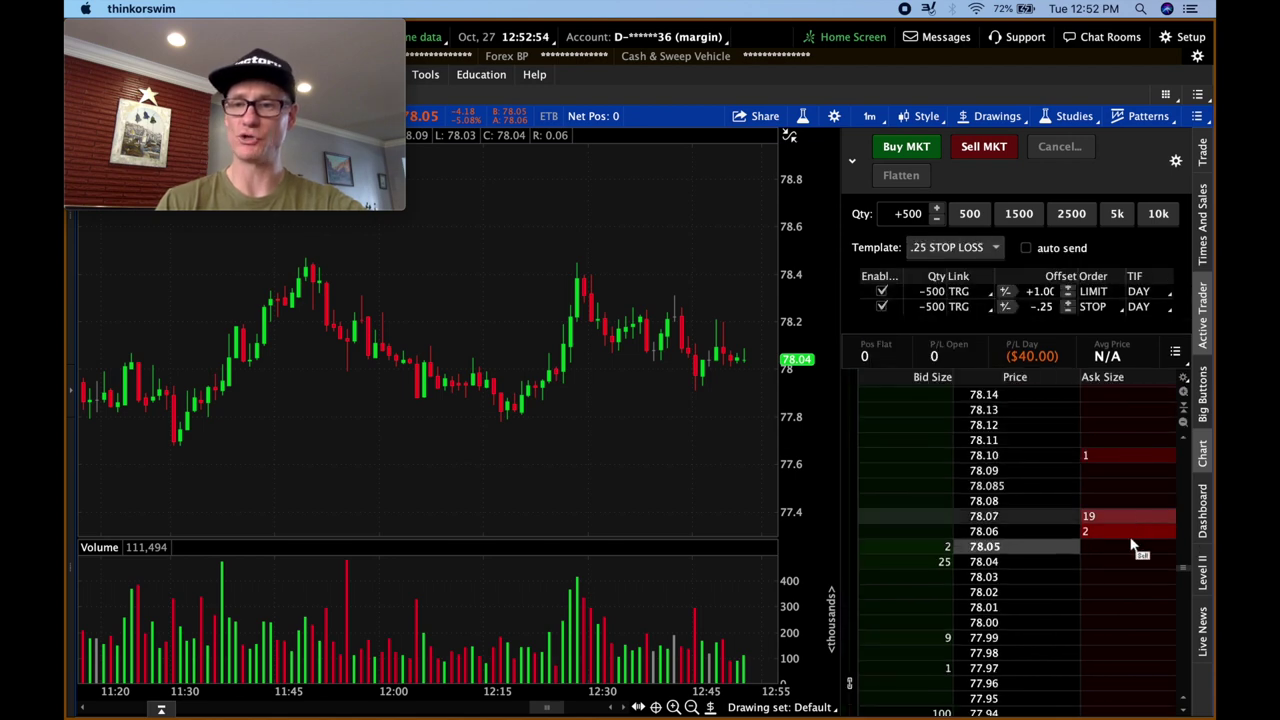
Create a 500-share AMD sell stop order at 77.98 from the price ladder and change its type to STOPLIMIT.
scroll(1092, 663, "down", 1)
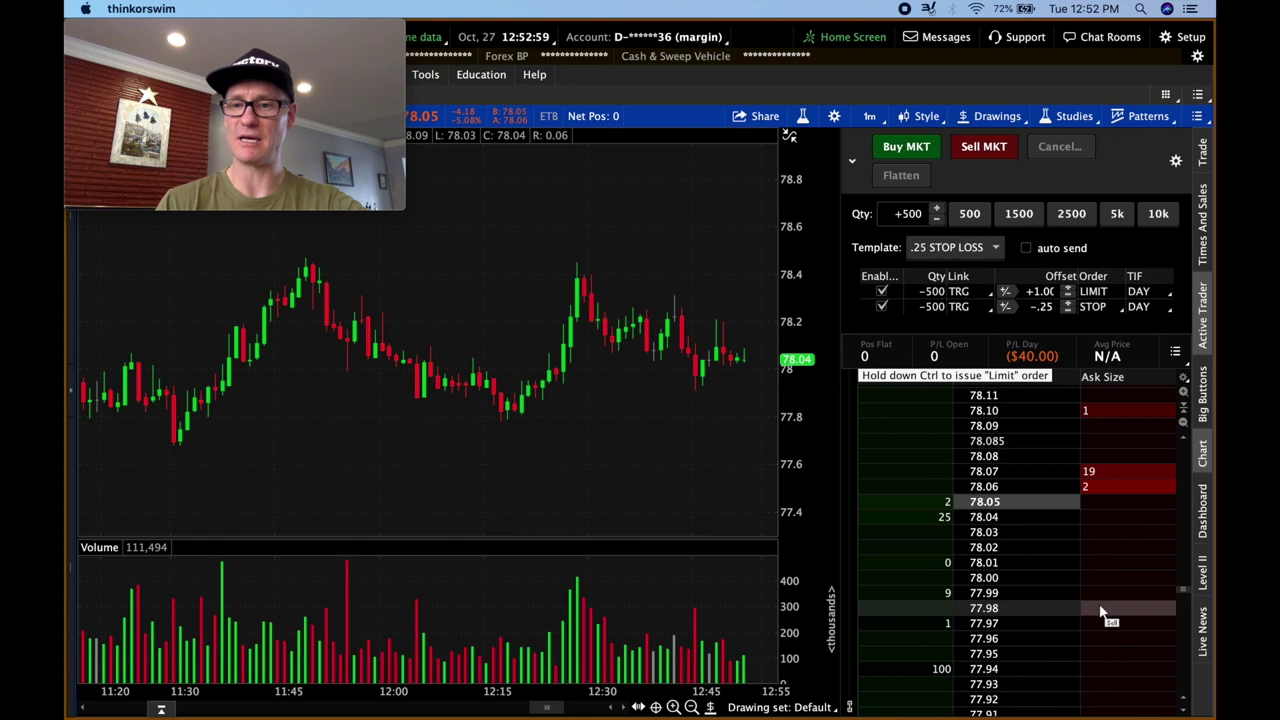
left_click(1100, 610)
left_click(631, 695)
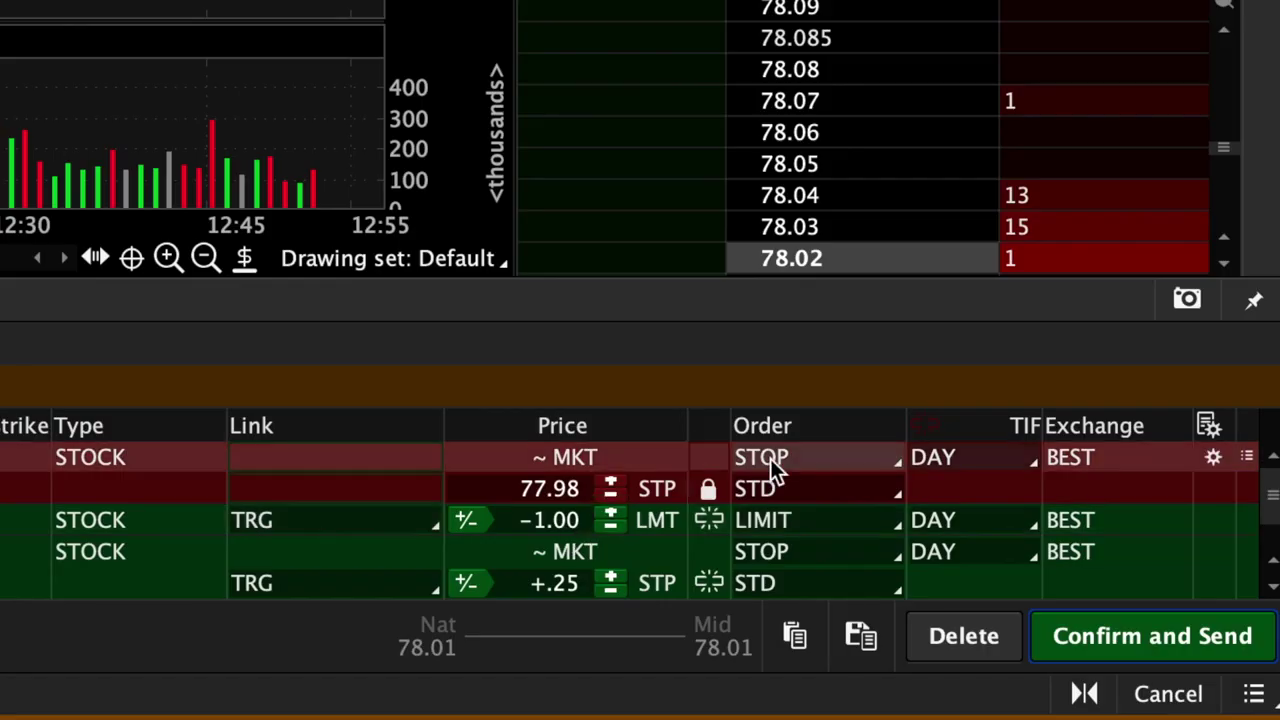
left_click(965, 594)
left_click(792, 208)
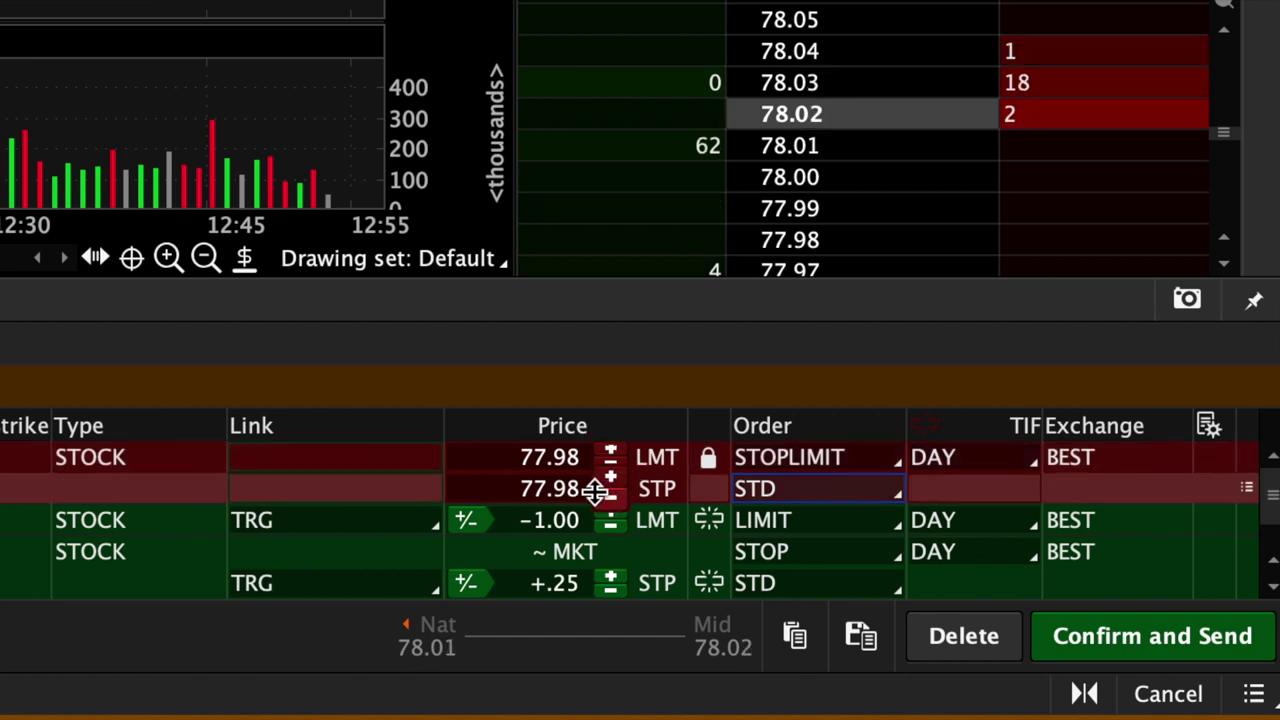
Set the sell order's limit price to 77.90 and stop price to 78.01, and confirm and send the bracketed order.
scroll(611, 458, "down", 5)
scroll(611, 458, "down", 3)
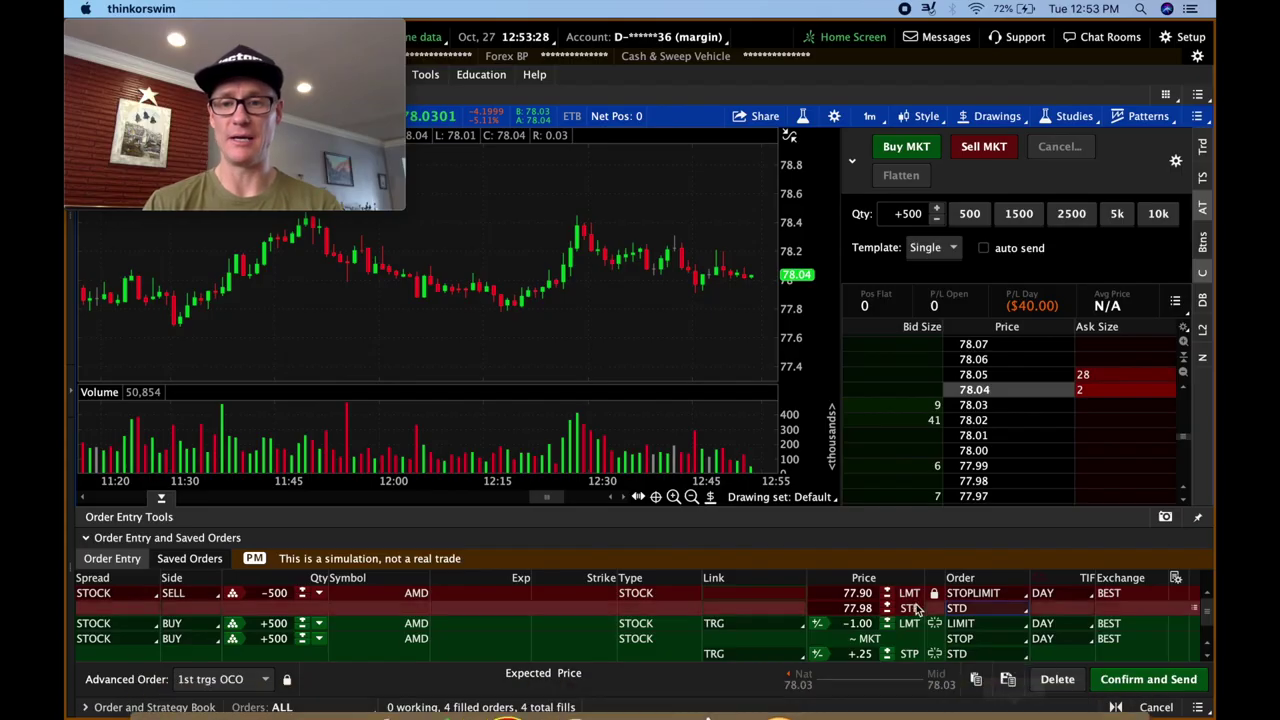
scroll(609, 497, "down", 1)
scroll(886, 610, "up", 2)
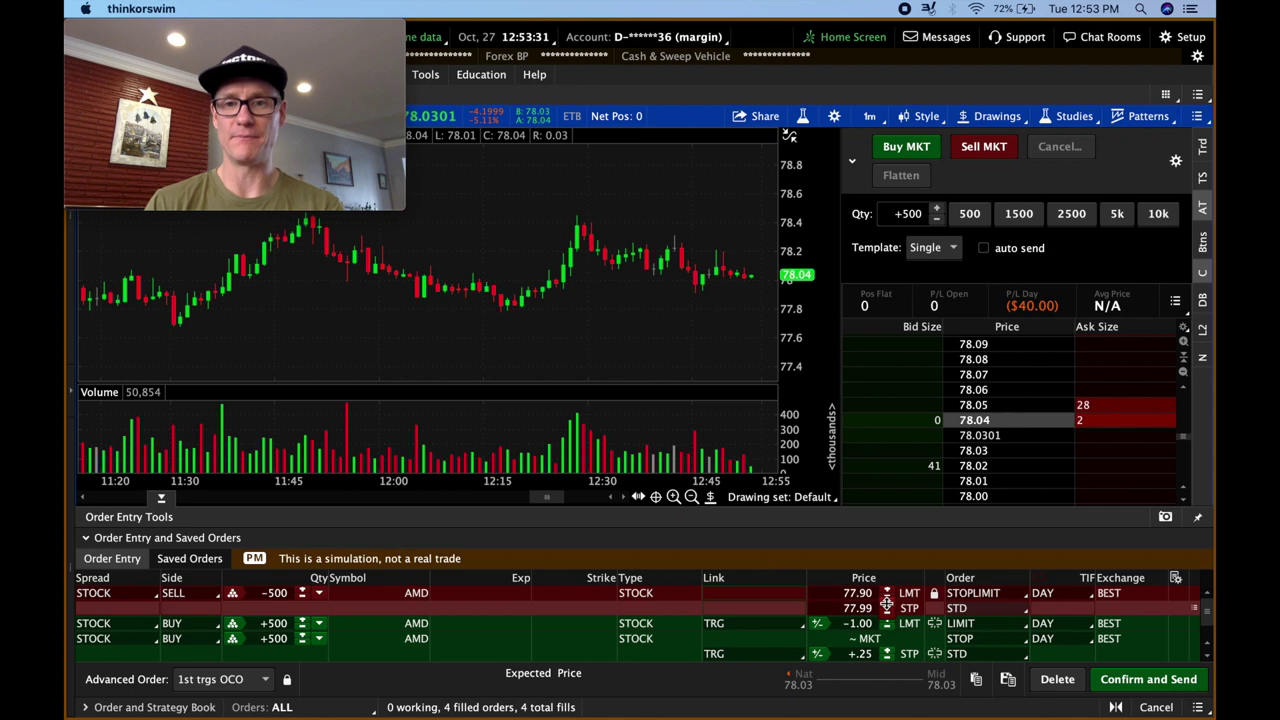
left_click(887, 595)
left_click(887, 595)
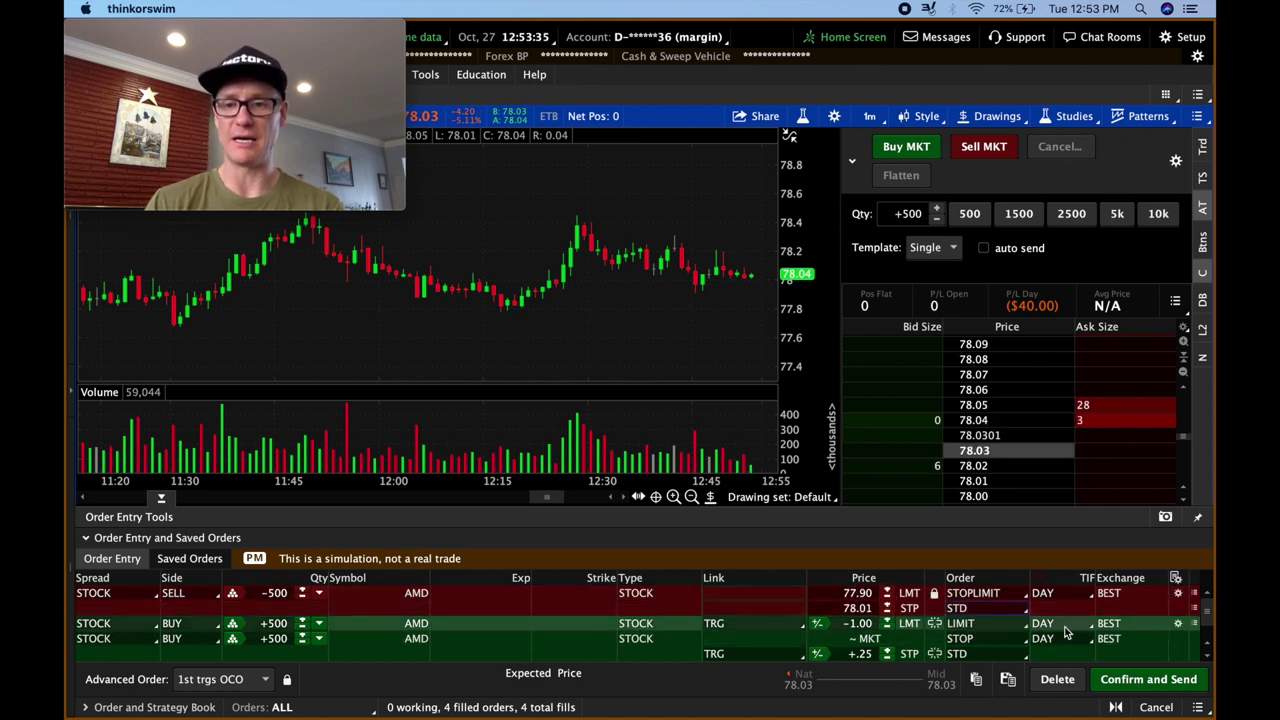
left_click(1148, 680)
left_click(1148, 680)
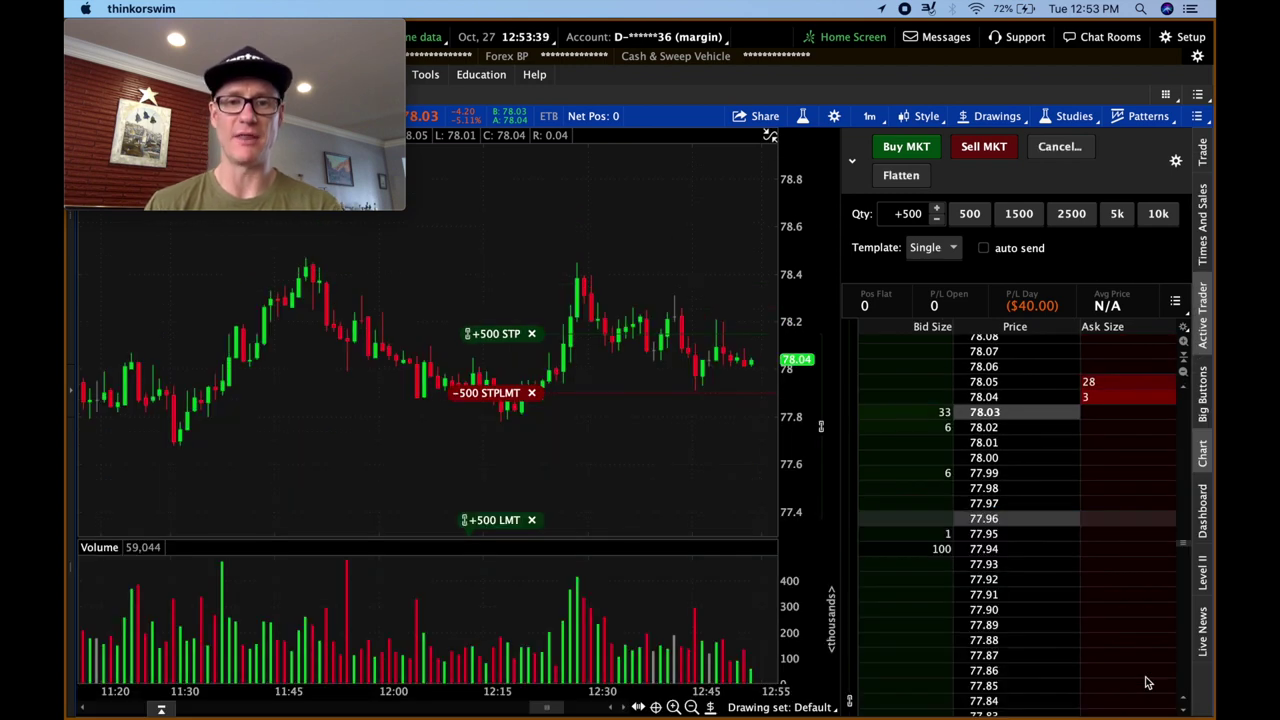
Compress the chart's price scale to examine the sell stop-limit order together with its two buy bracket orders.
left_click_drag(816, 240, 802, 434)
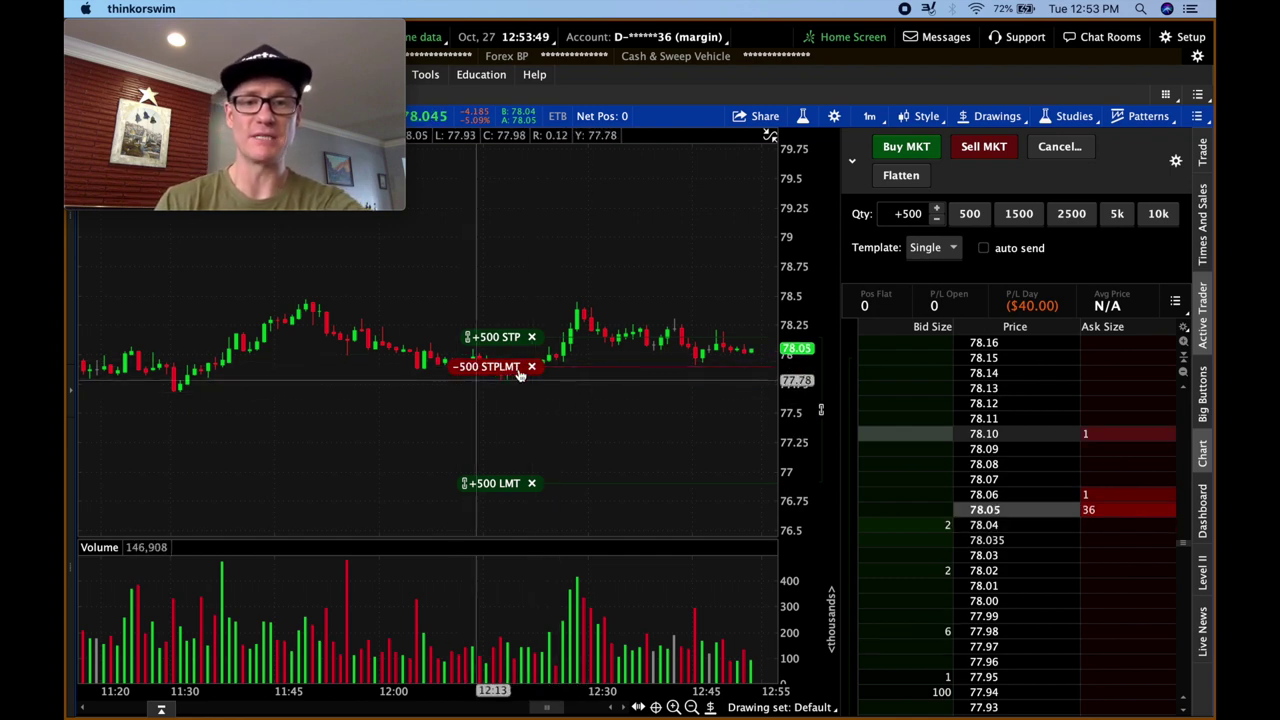
mouse_move(493, 370)
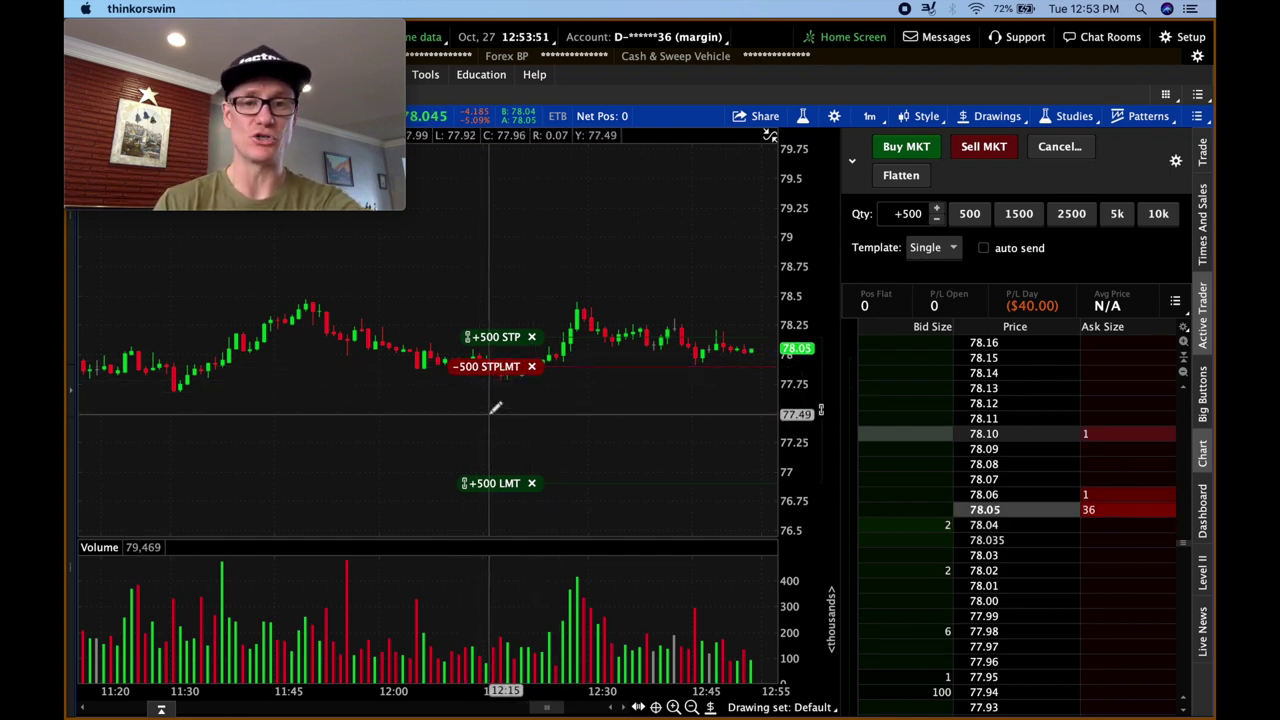